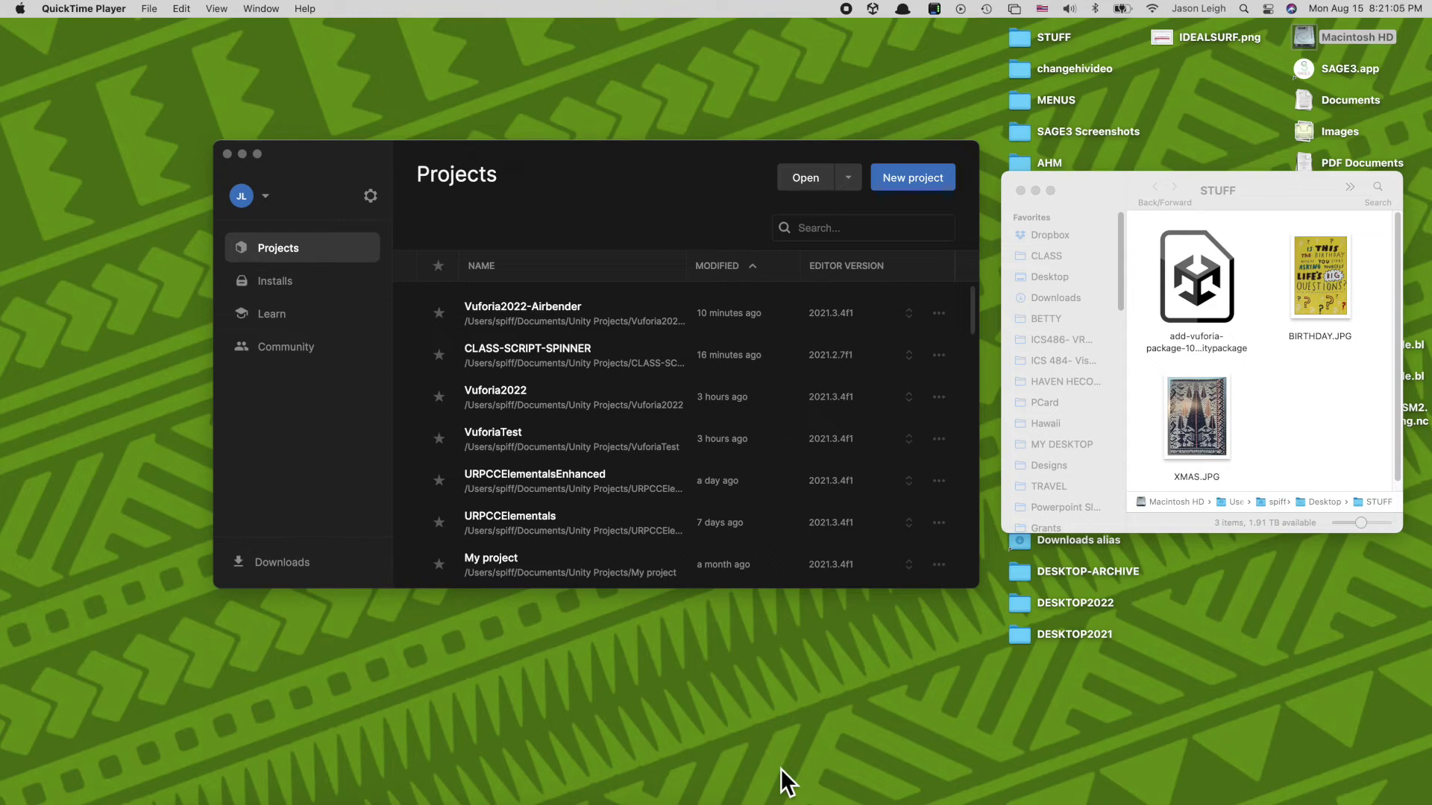
Step: Create a 3D Core project named VuforiaDemo in Unity Hub and open it
left_click(668, 185)
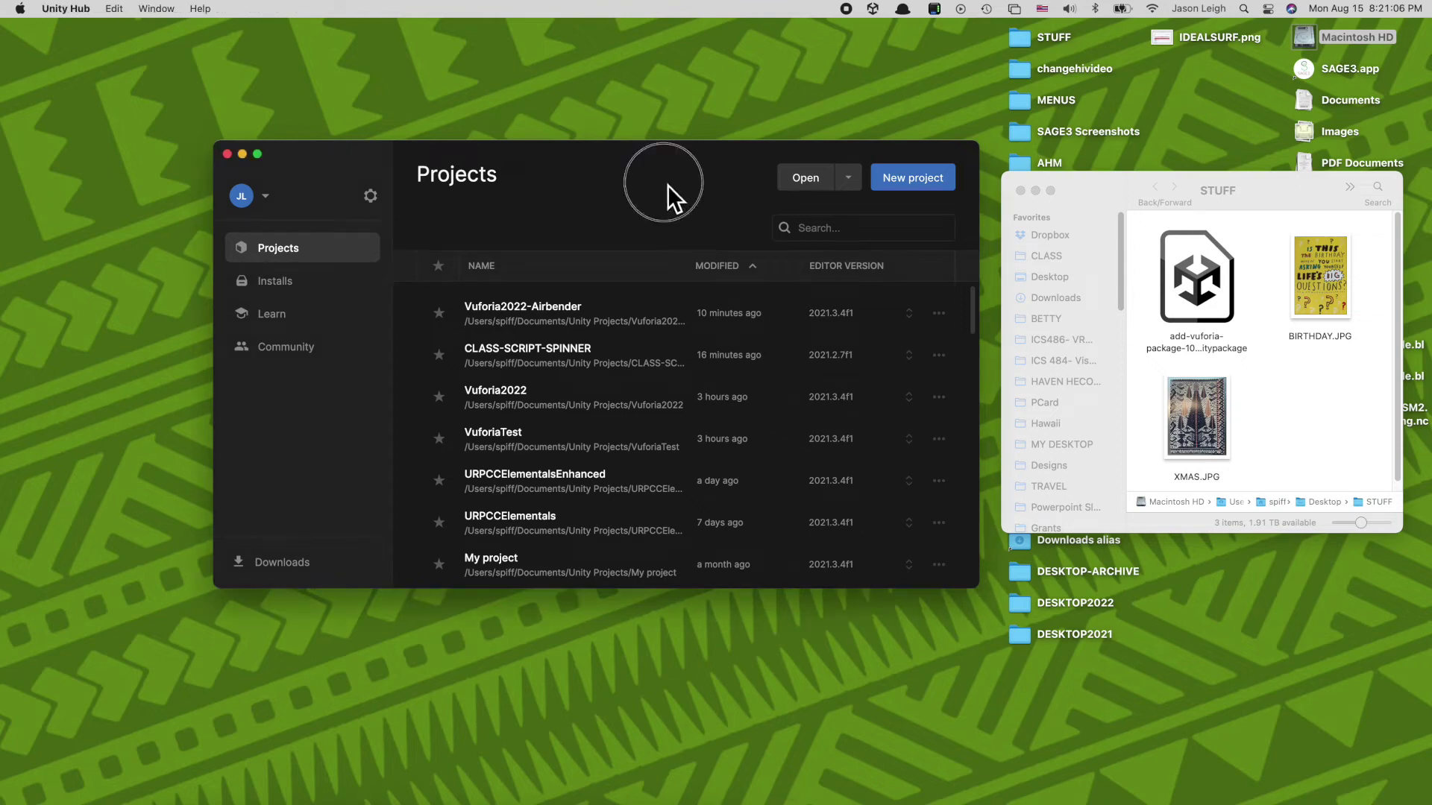
left_click(922, 185)
left_click(799, 496)
type("VuforiaDemo")
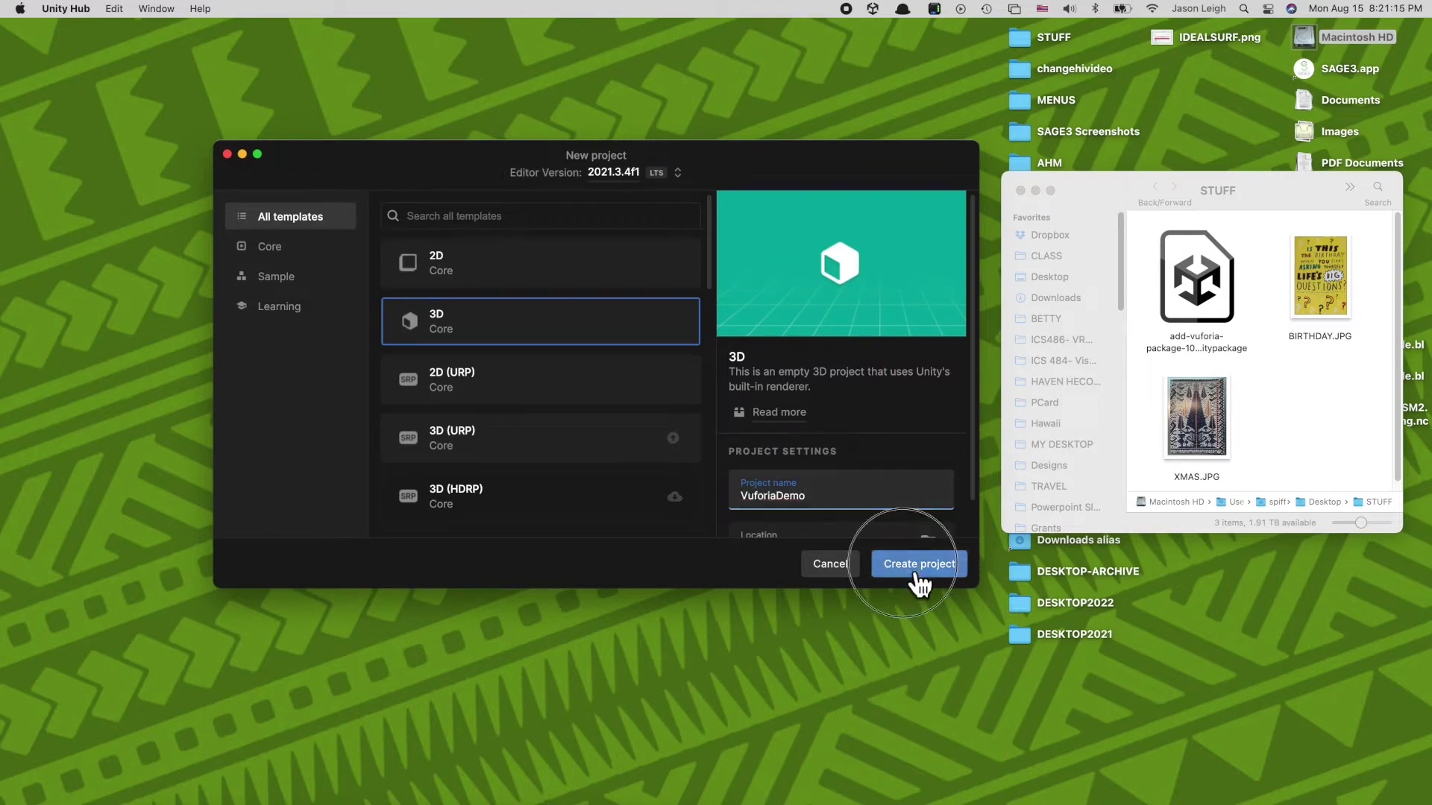
left_click(918, 568)
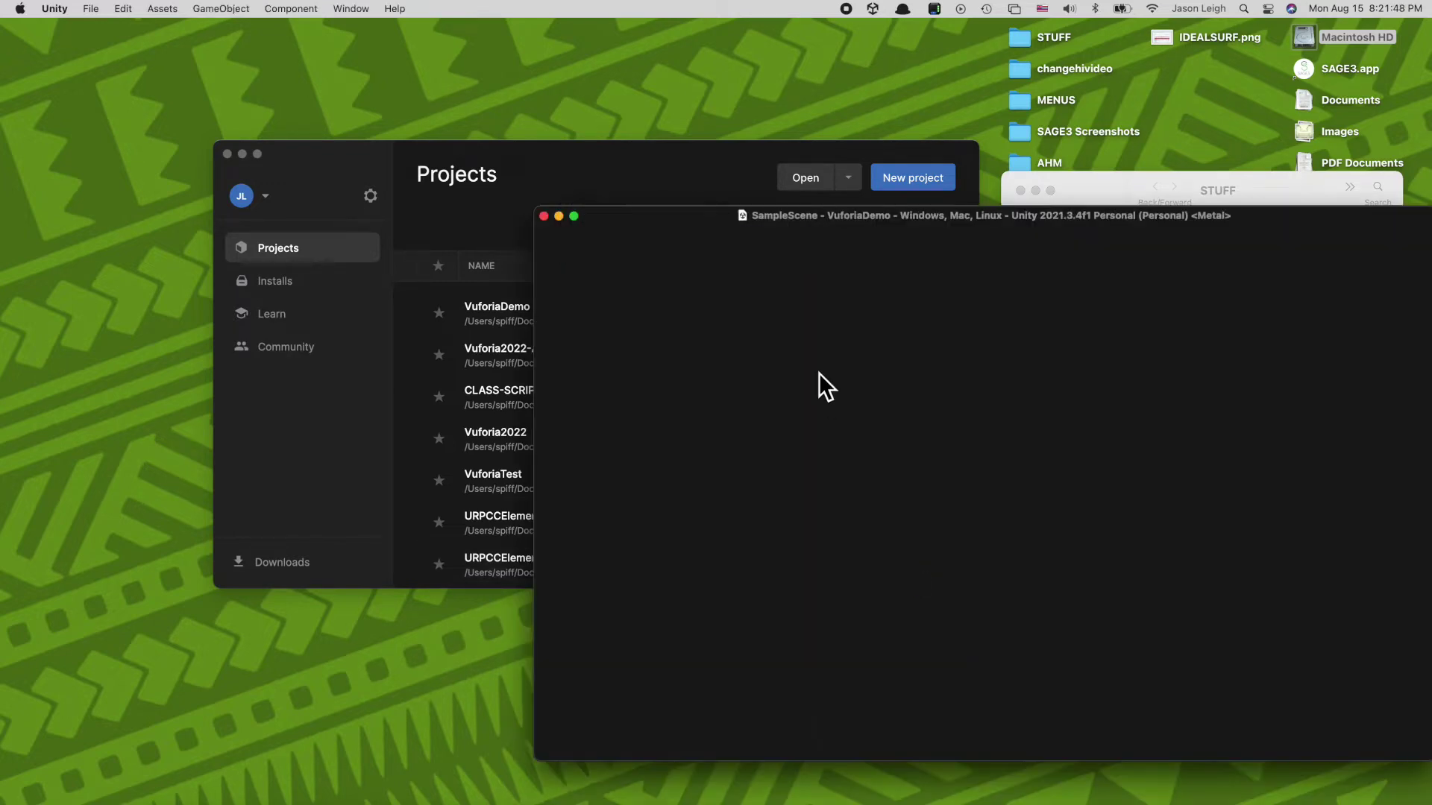
Step: Rearrange the editor window and copy BIRTHDAY.JPG and XMAS.JPG into the Assets folder
left_click_drag(673, 226, 159, 82)
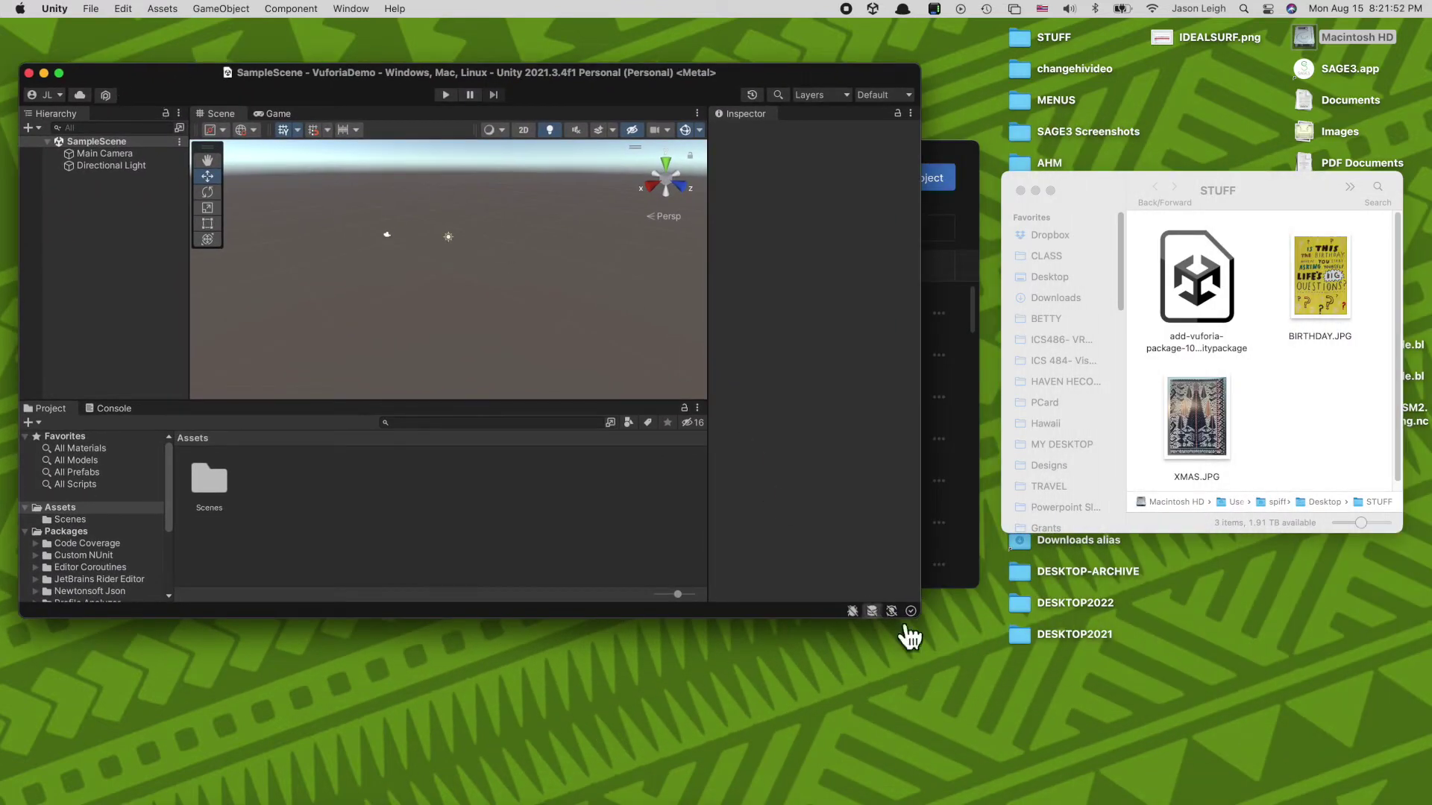
left_click_drag(922, 620, 1000, 711)
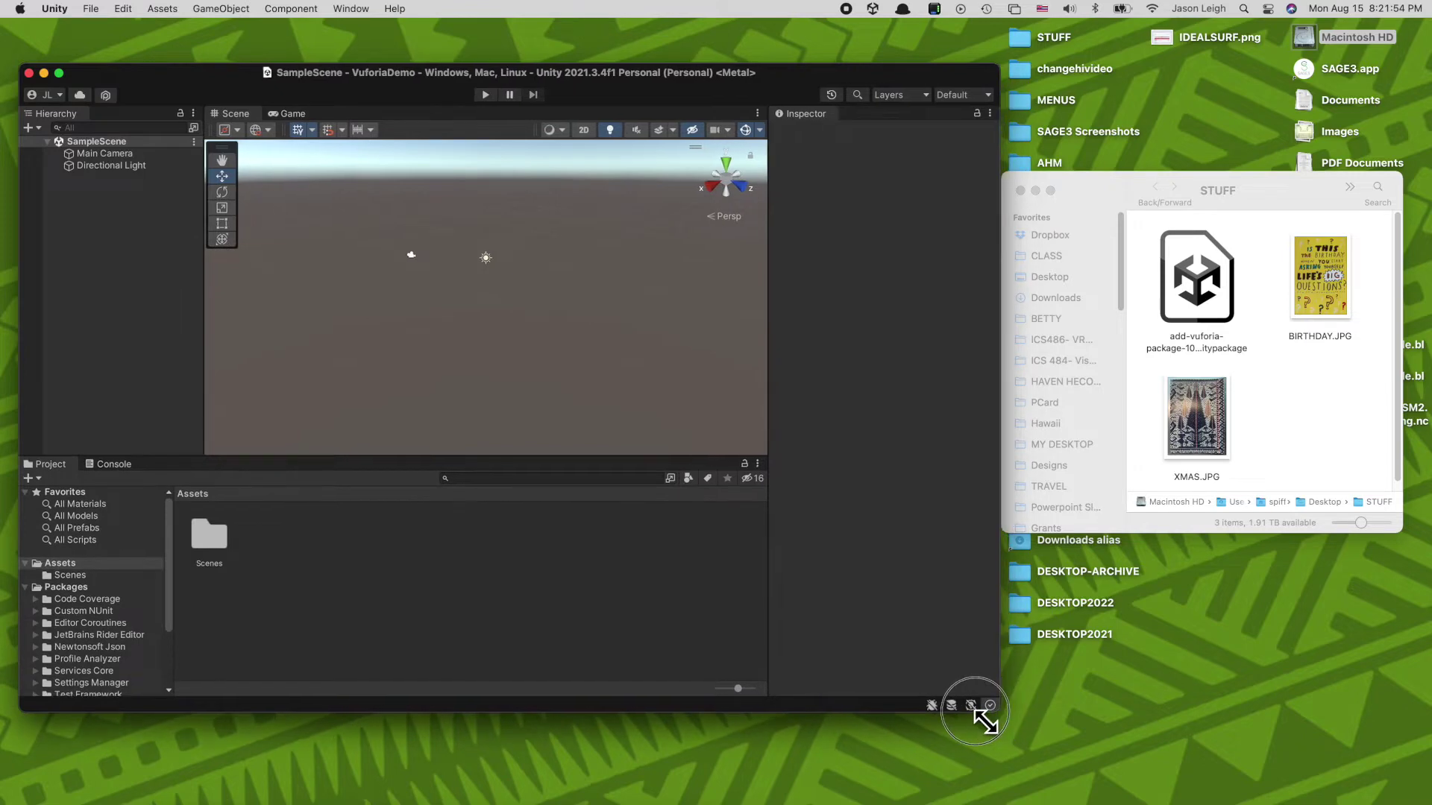
left_click_drag(1301, 298, 655, 579)
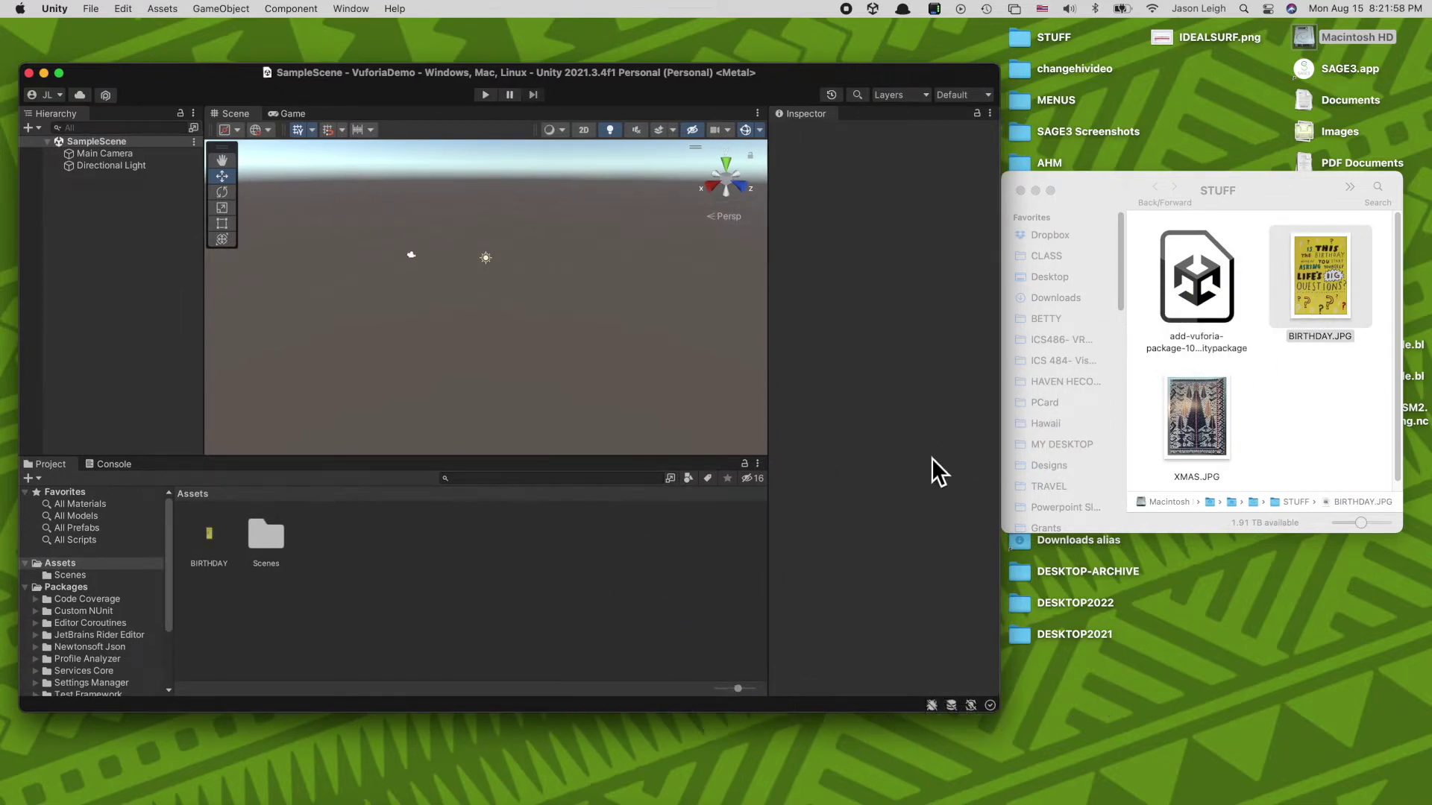
left_click_drag(1200, 416, 598, 565)
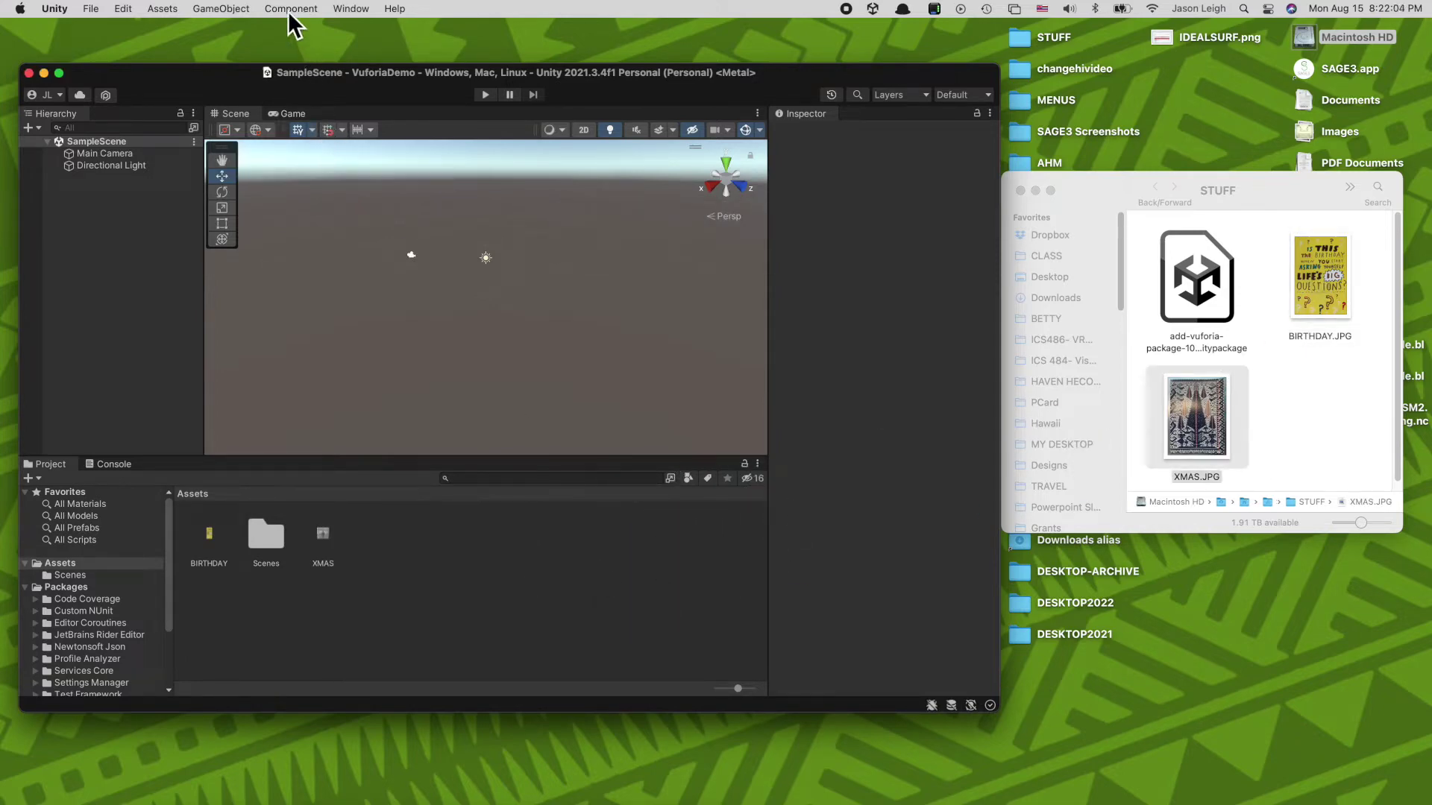
left_click(96, 9)
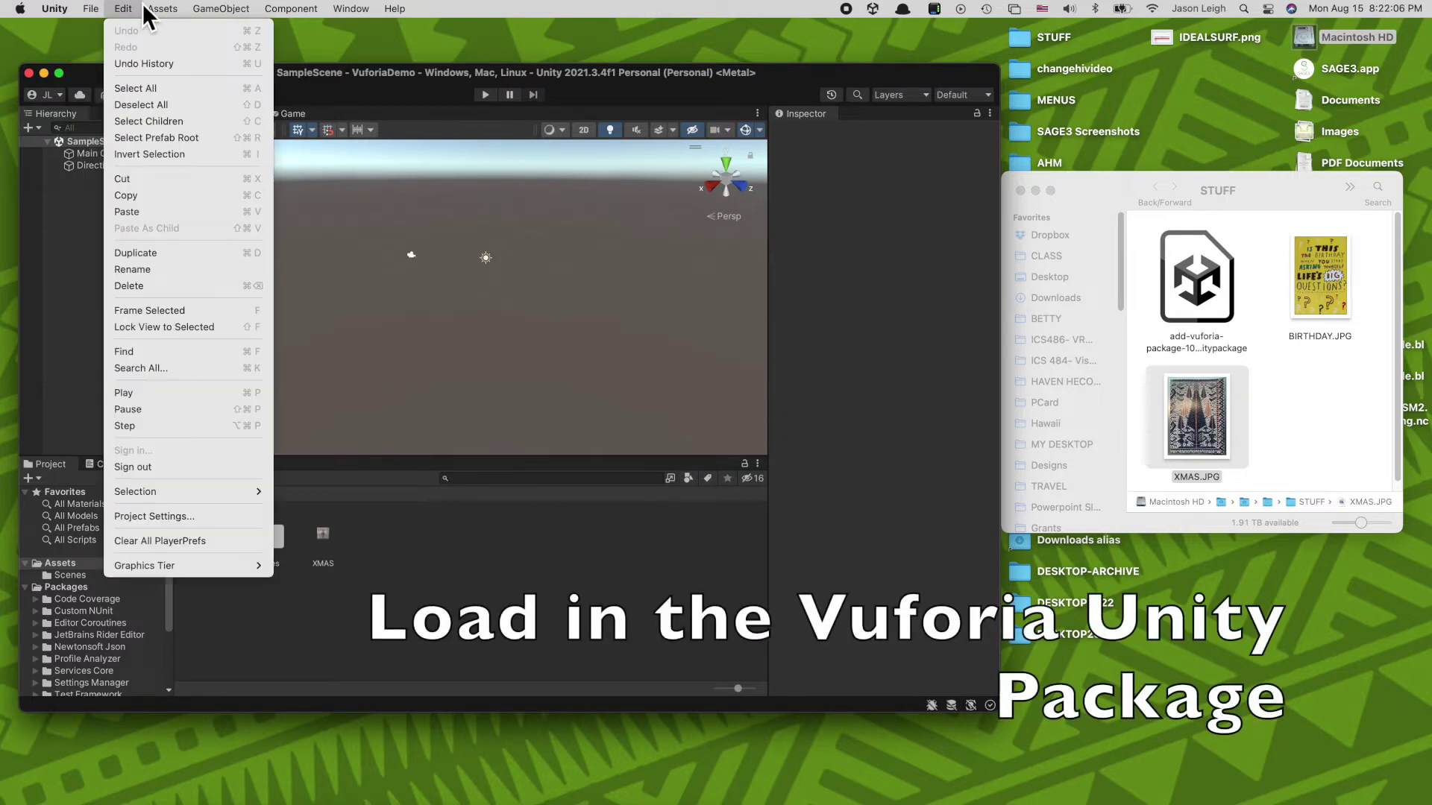
Step: Import the add-vuforia-package-10-9-3.unitypackage custom package and update to Vuforia Engine 10.9.3
mouse_move(166, 14)
mouse_move(198, 205)
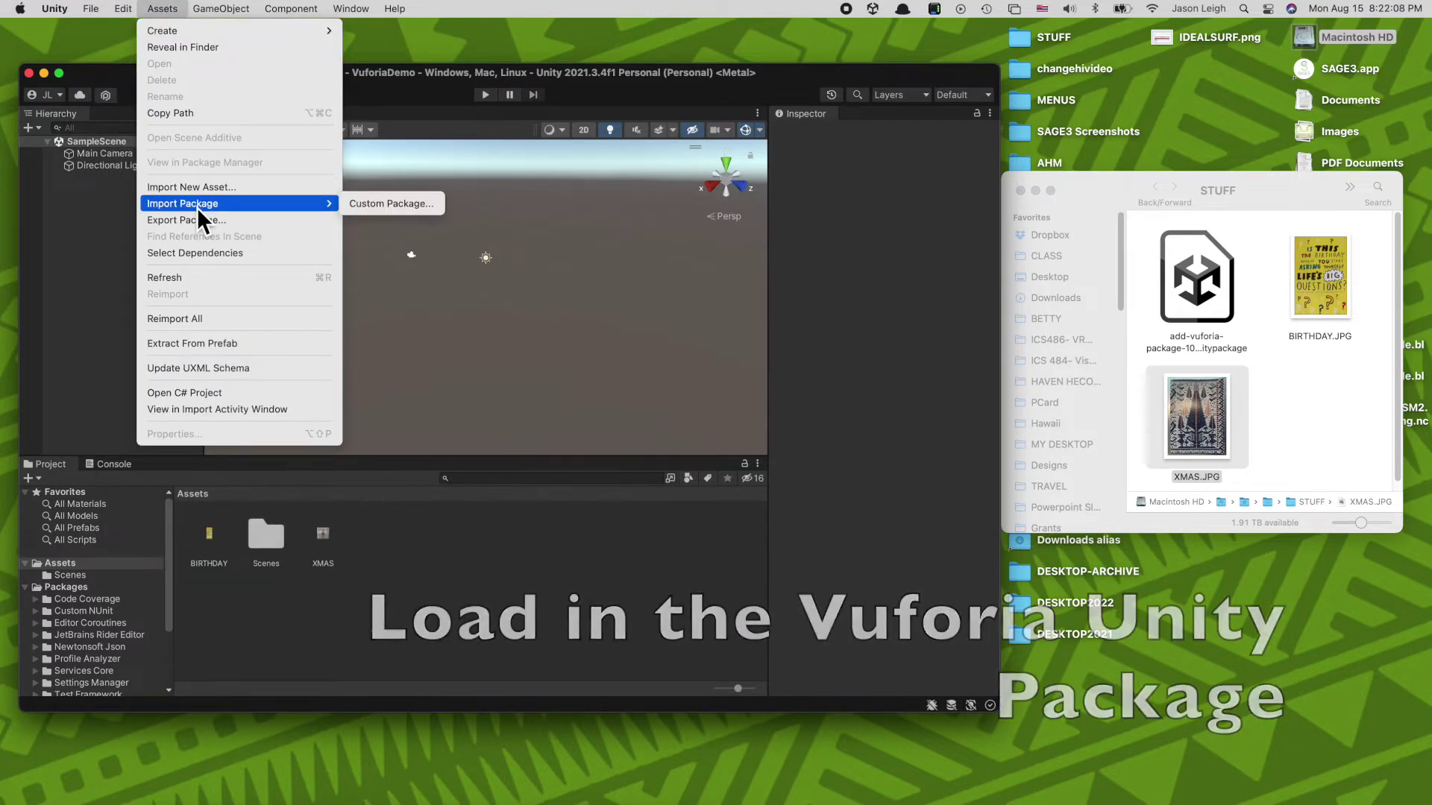
left_click(375, 208)
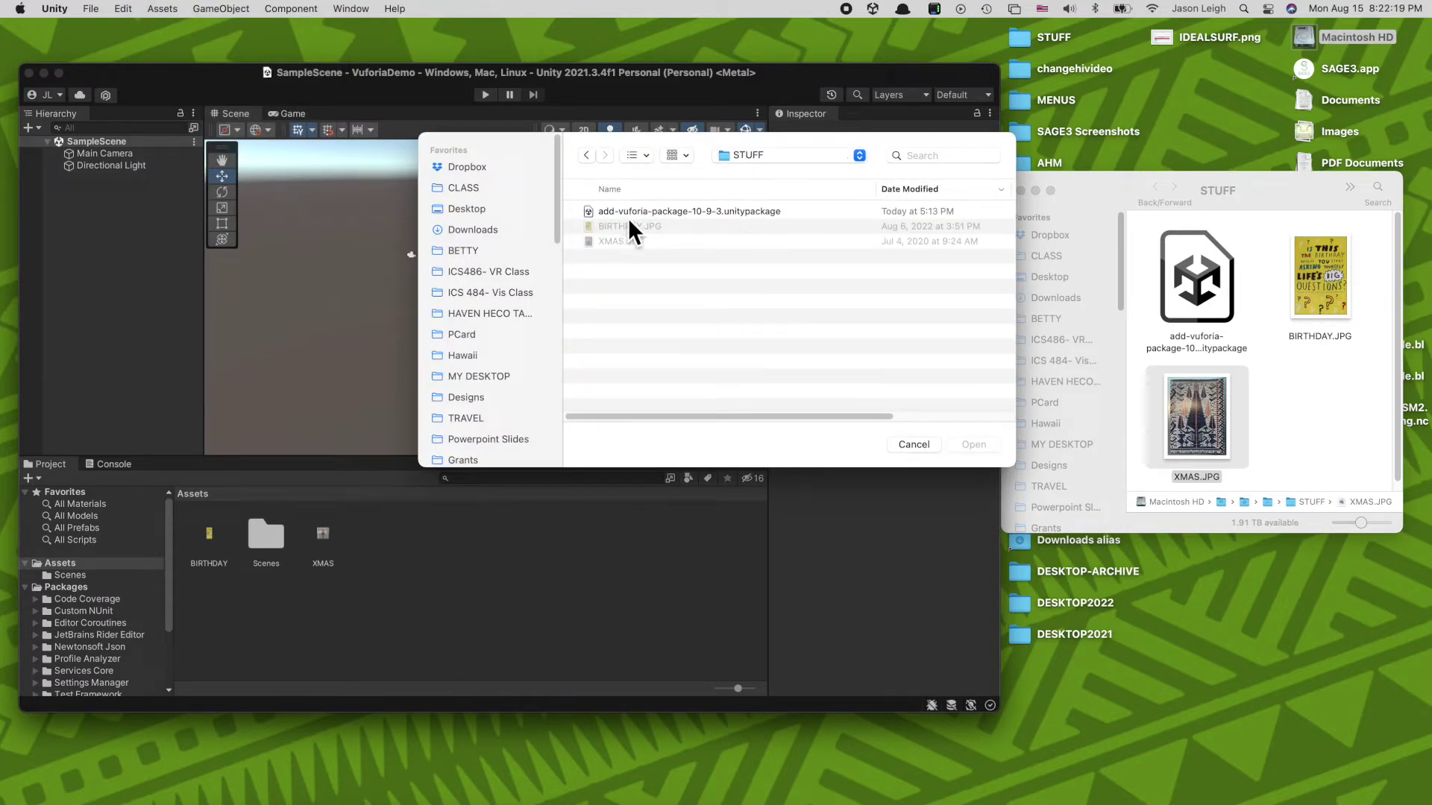
left_click(676, 212)
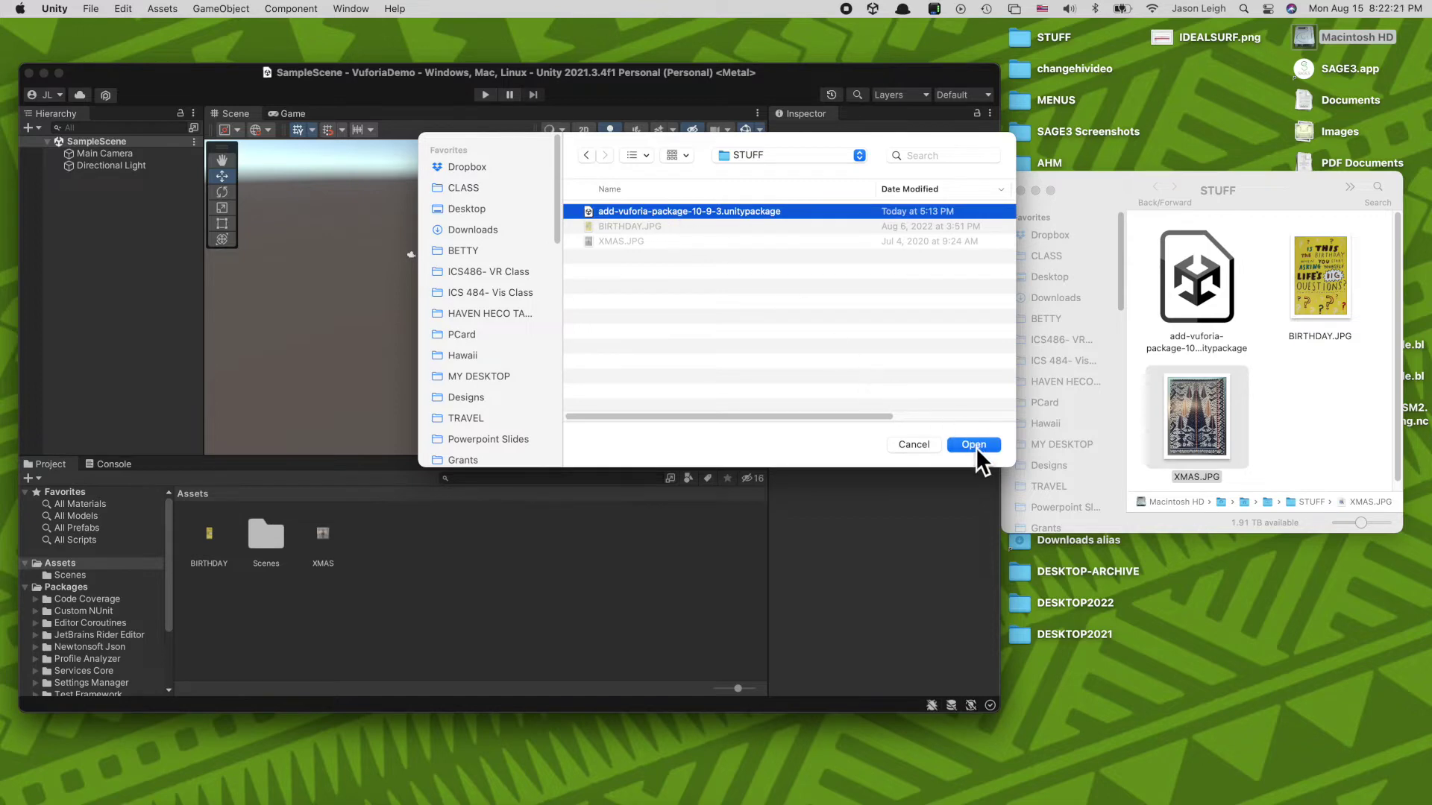
left_click(974, 445)
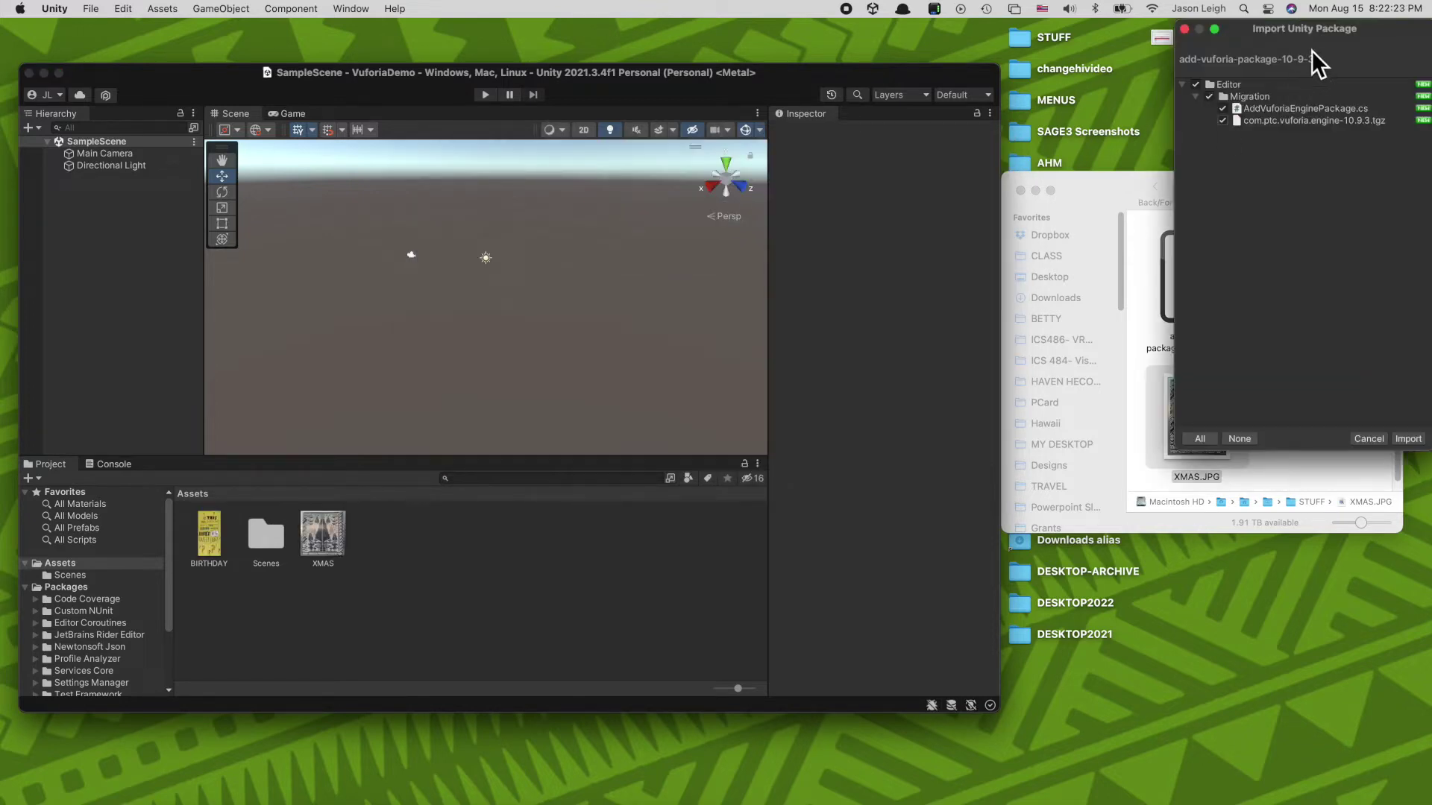
left_click_drag(1387, 33, 1022, 138)
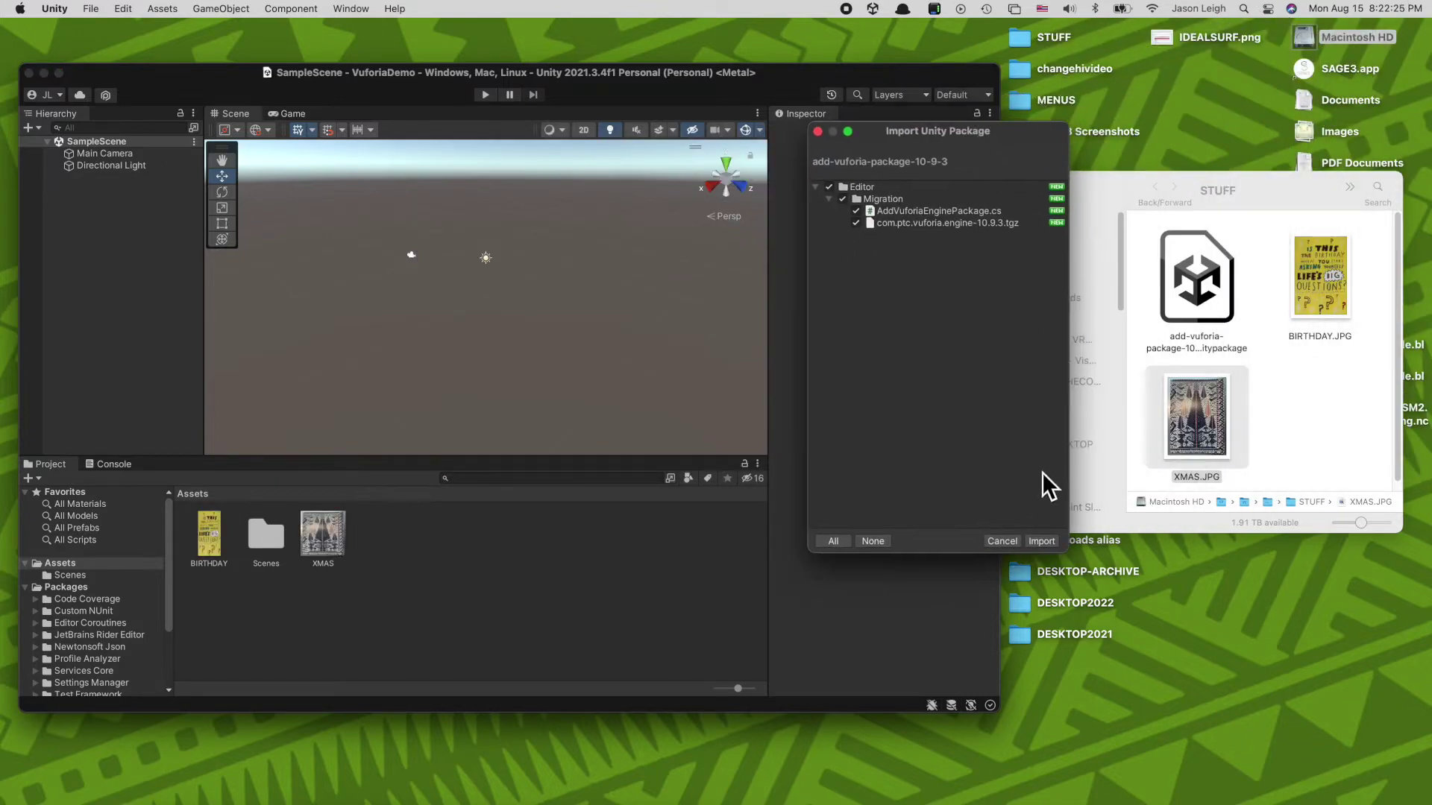
left_click(1041, 542)
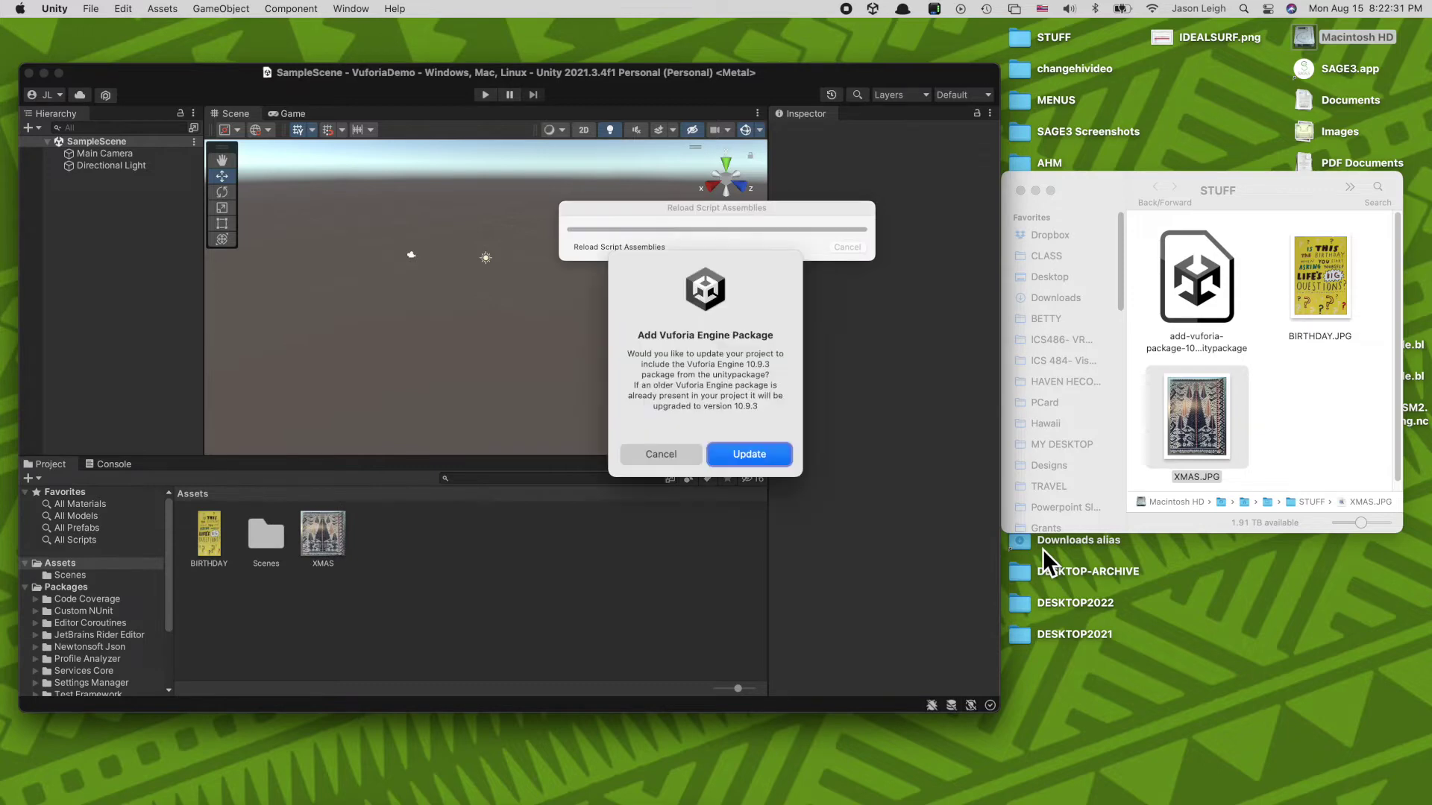
left_click(776, 457)
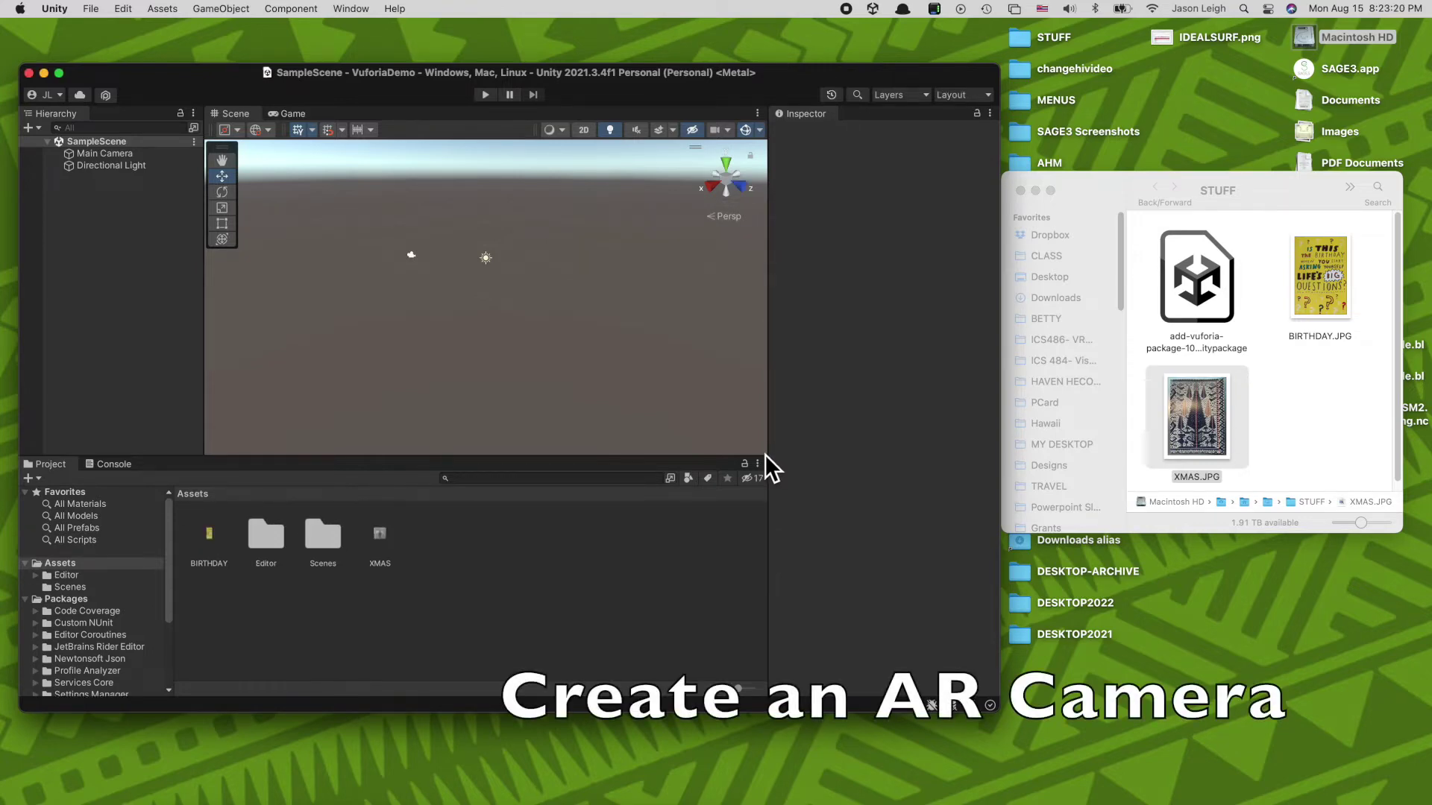
Step: Add a Vuforia Engine AR Camera to the scene
left_click(227, 11)
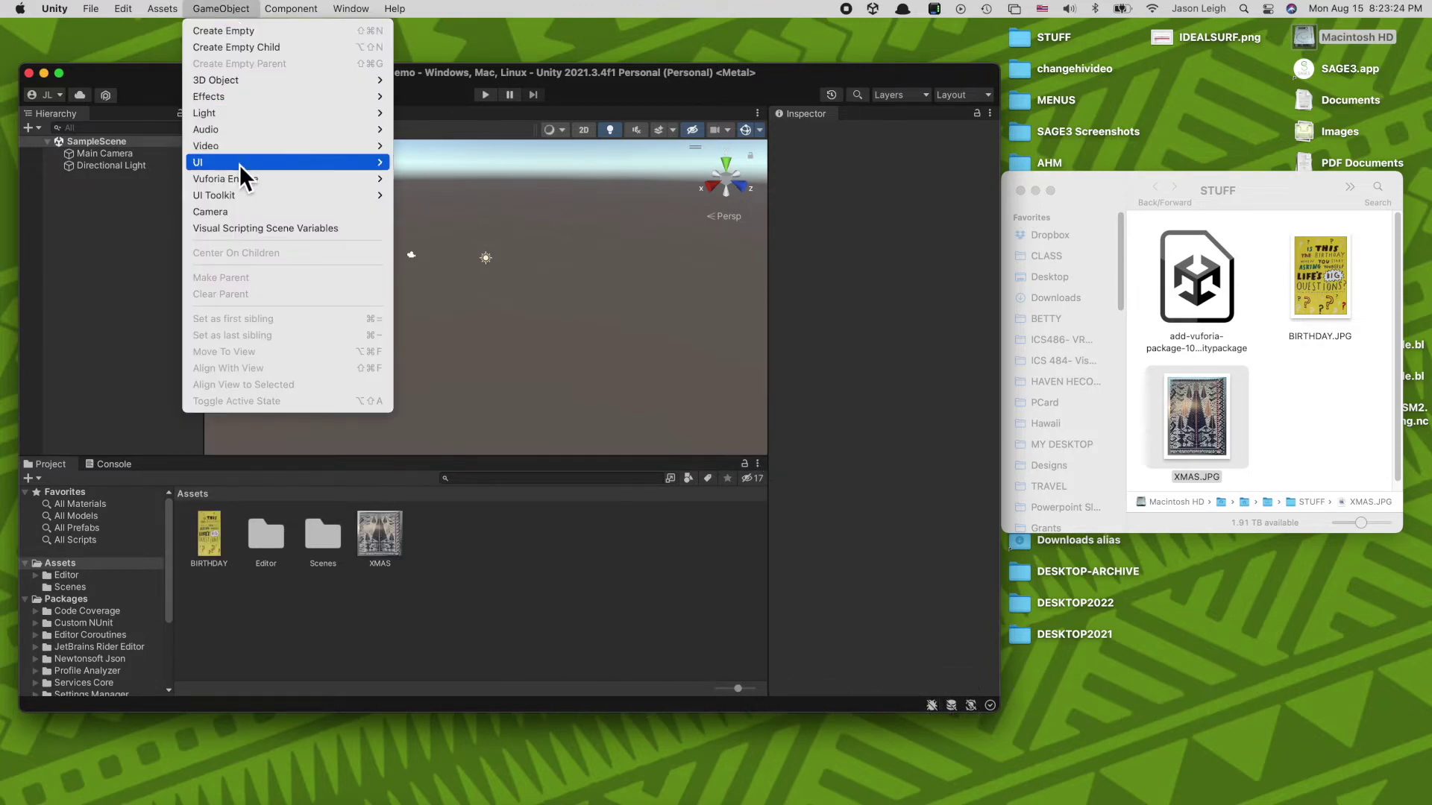
mouse_move(239, 175)
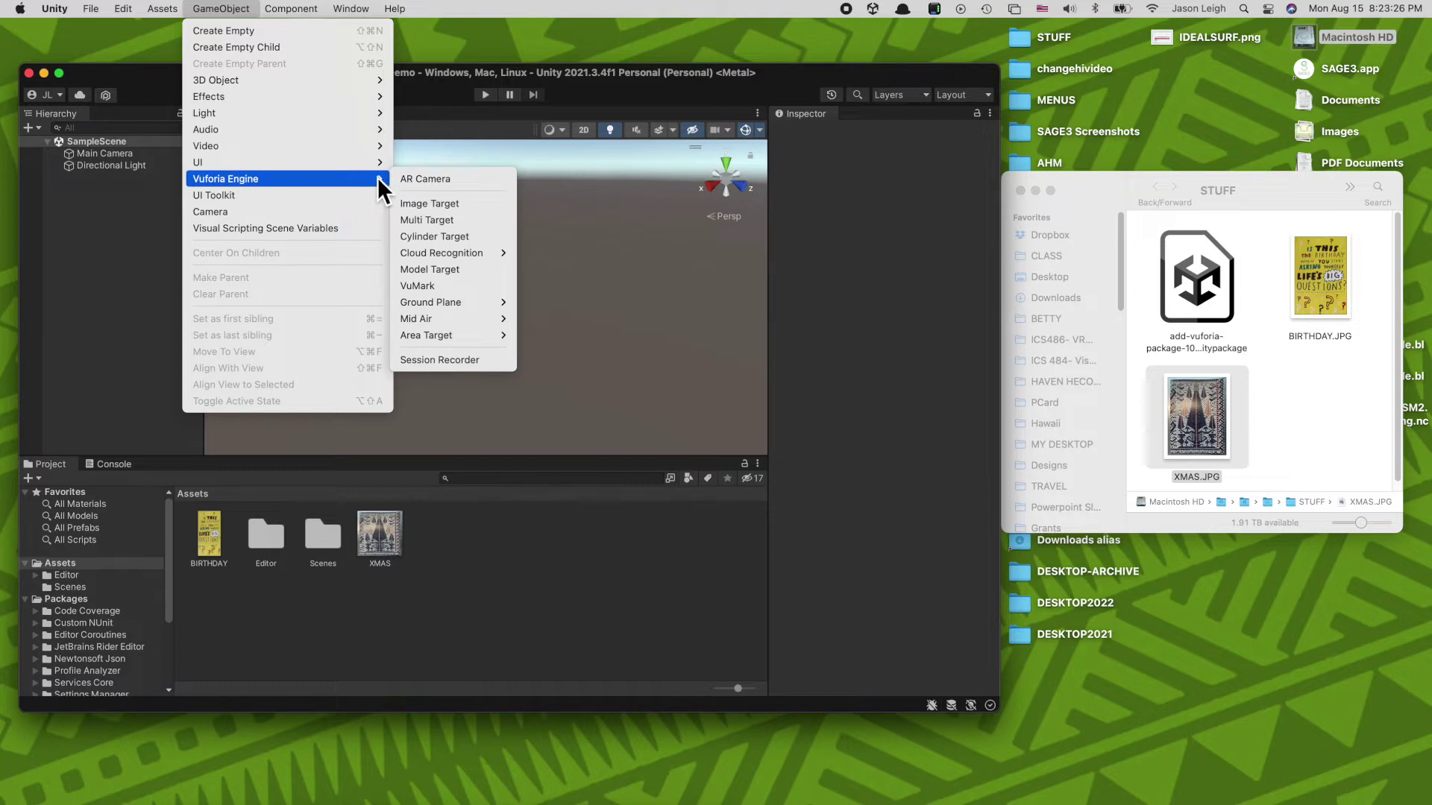
left_click(419, 181)
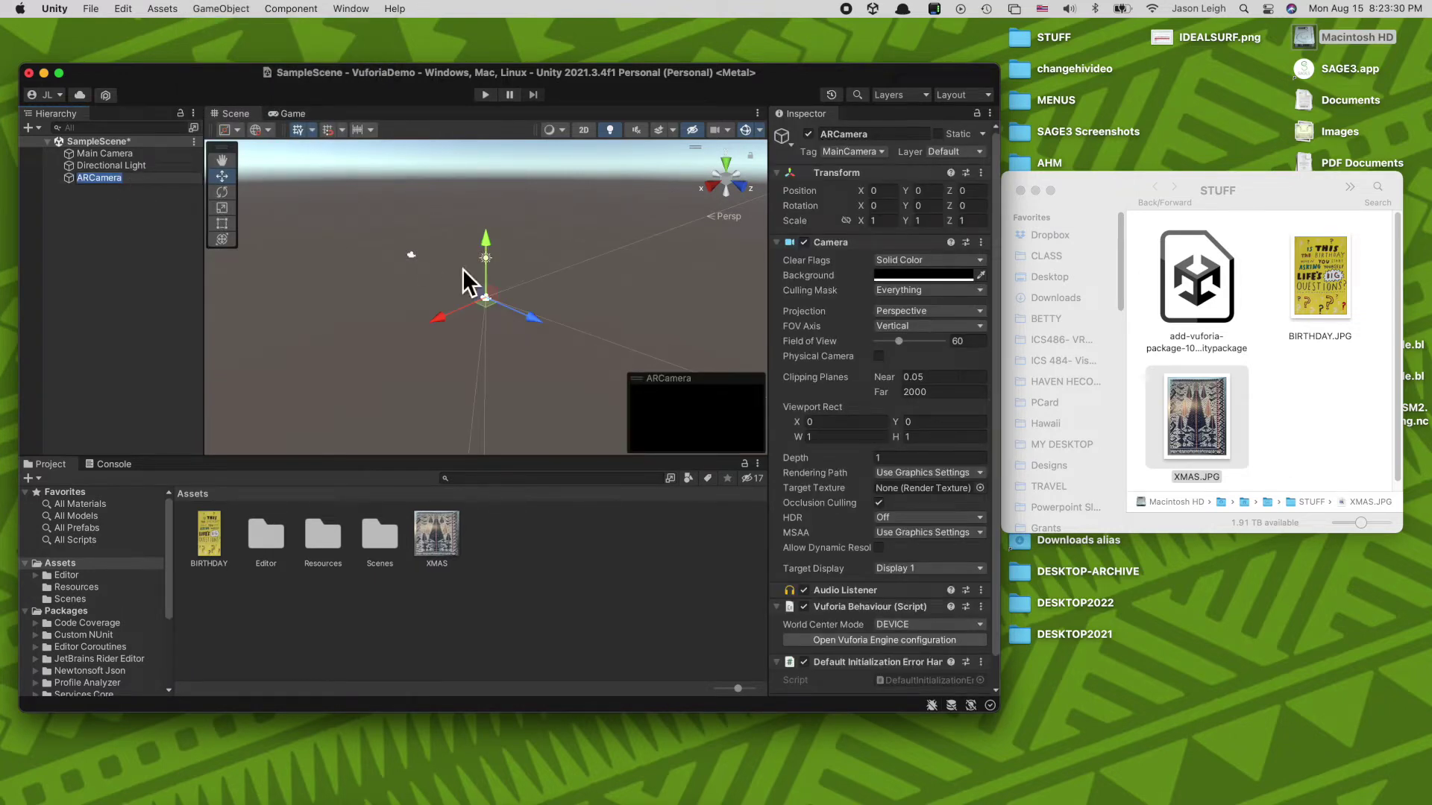
Step: Open the Vuforia Engine configuration from the ARCamera and choose Add License
scroll(942, 491, "down", 2)
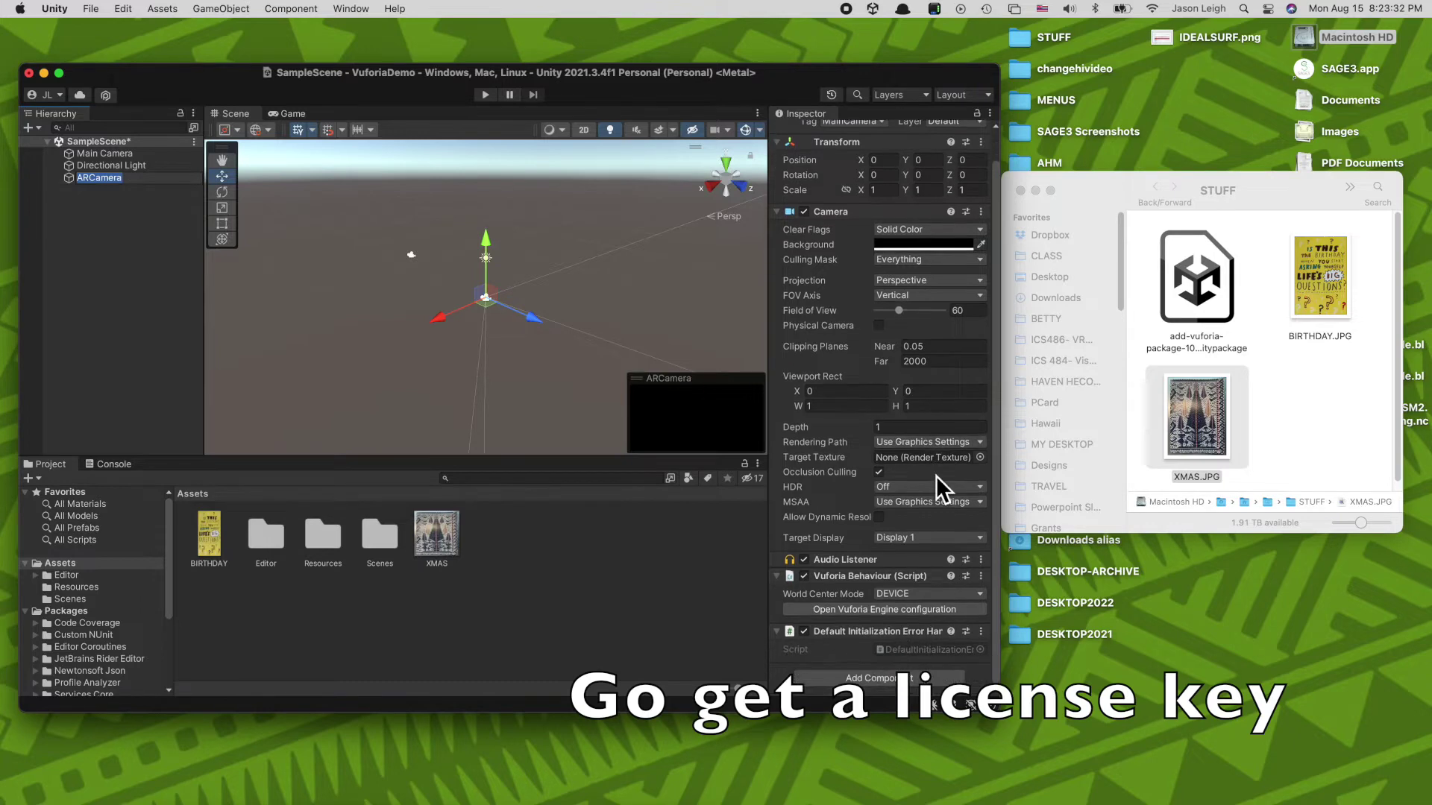
left_click(929, 610)
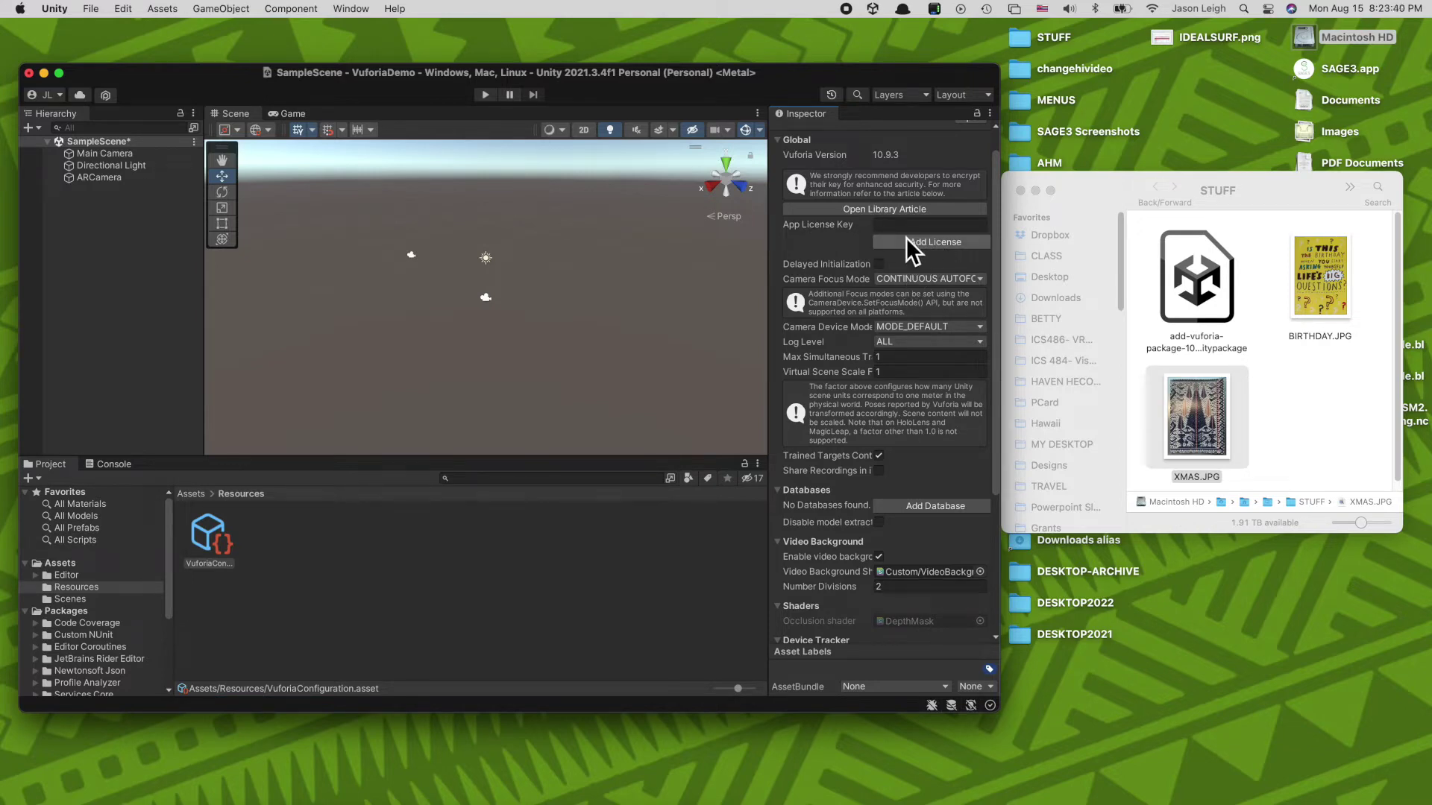
left_click(927, 243)
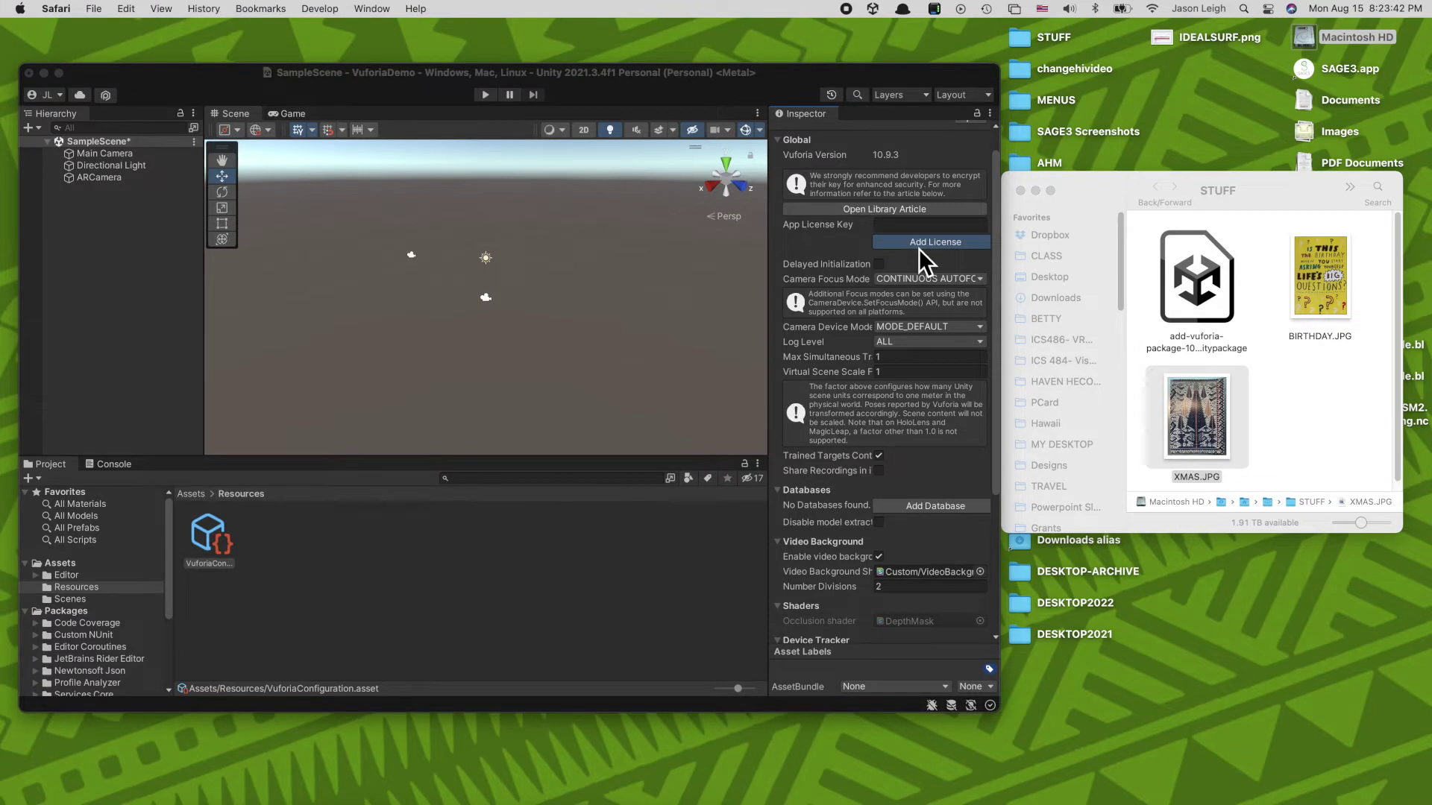
Step: Log in to the License Manager and copy the HelloARWorld license key
left_click_drag(143, 97, 883, 91)
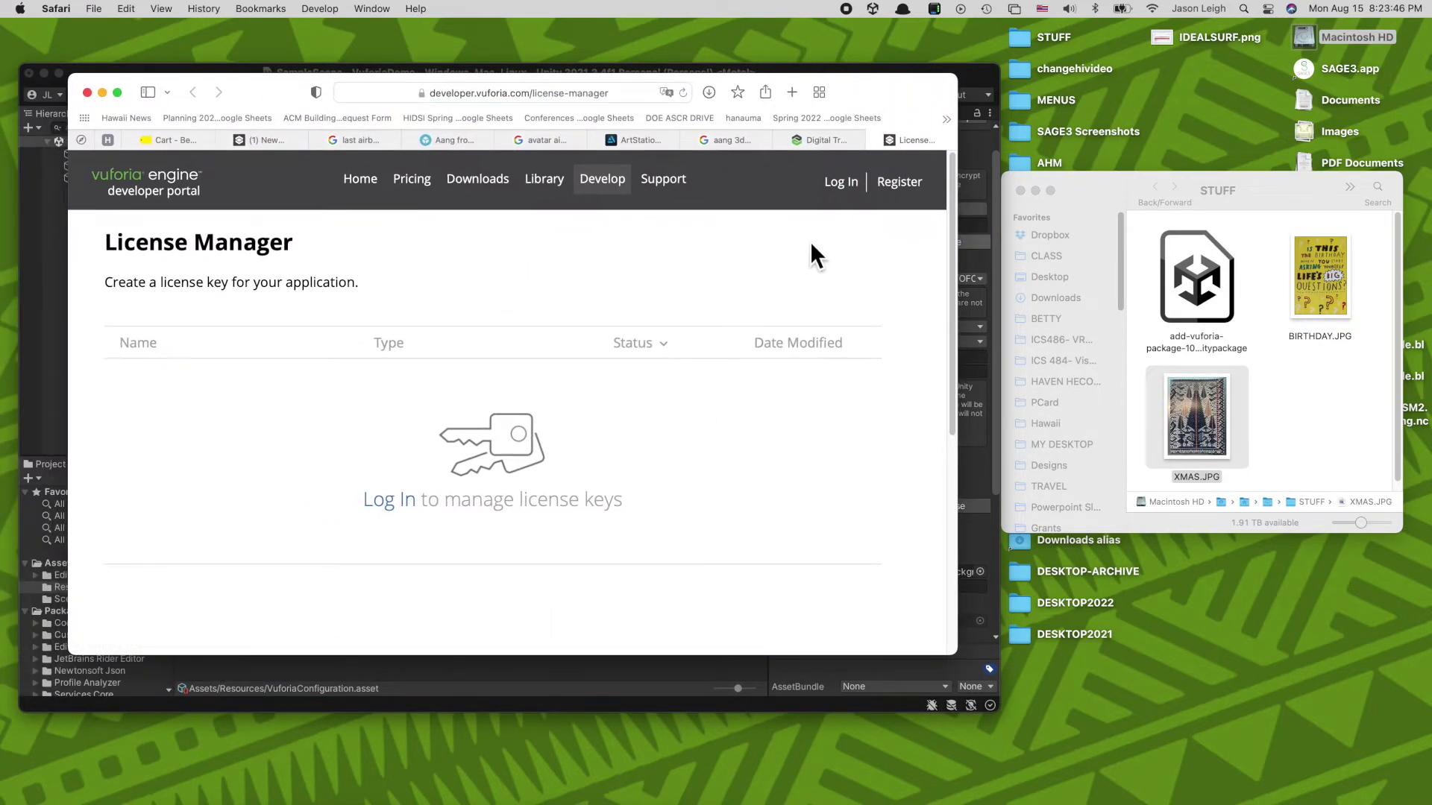
left_click(849, 185)
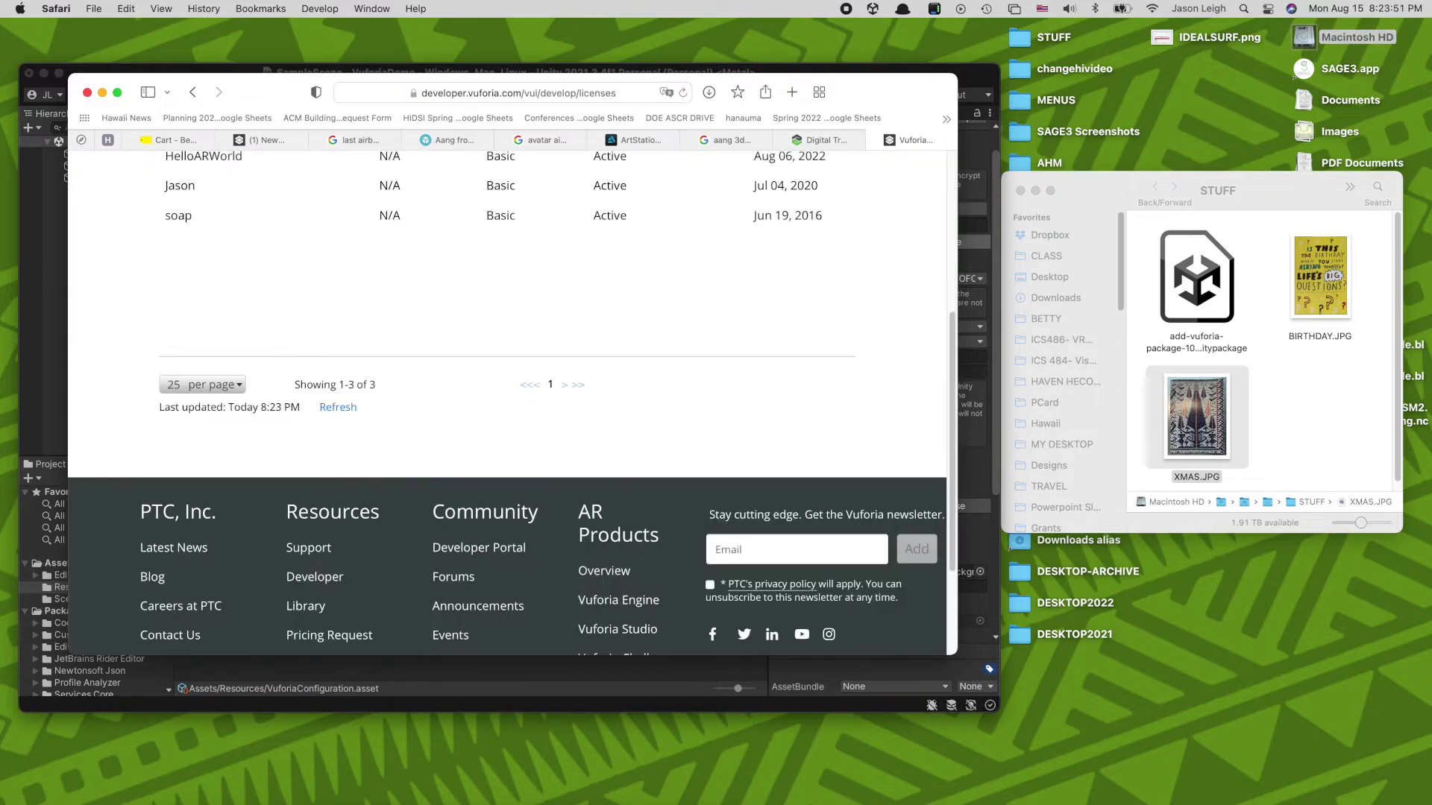
scroll(392, 362, "up", 5)
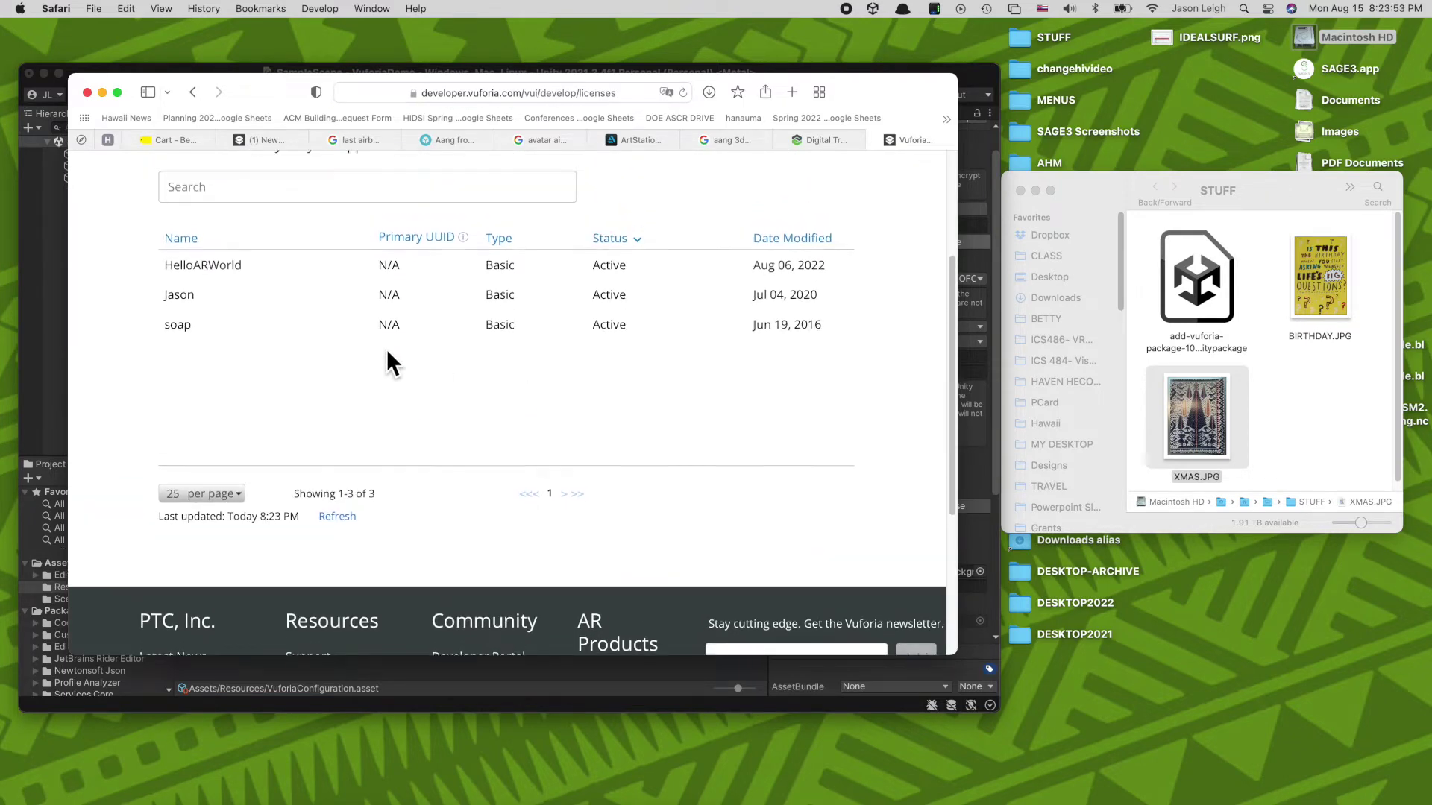
left_click(217, 392)
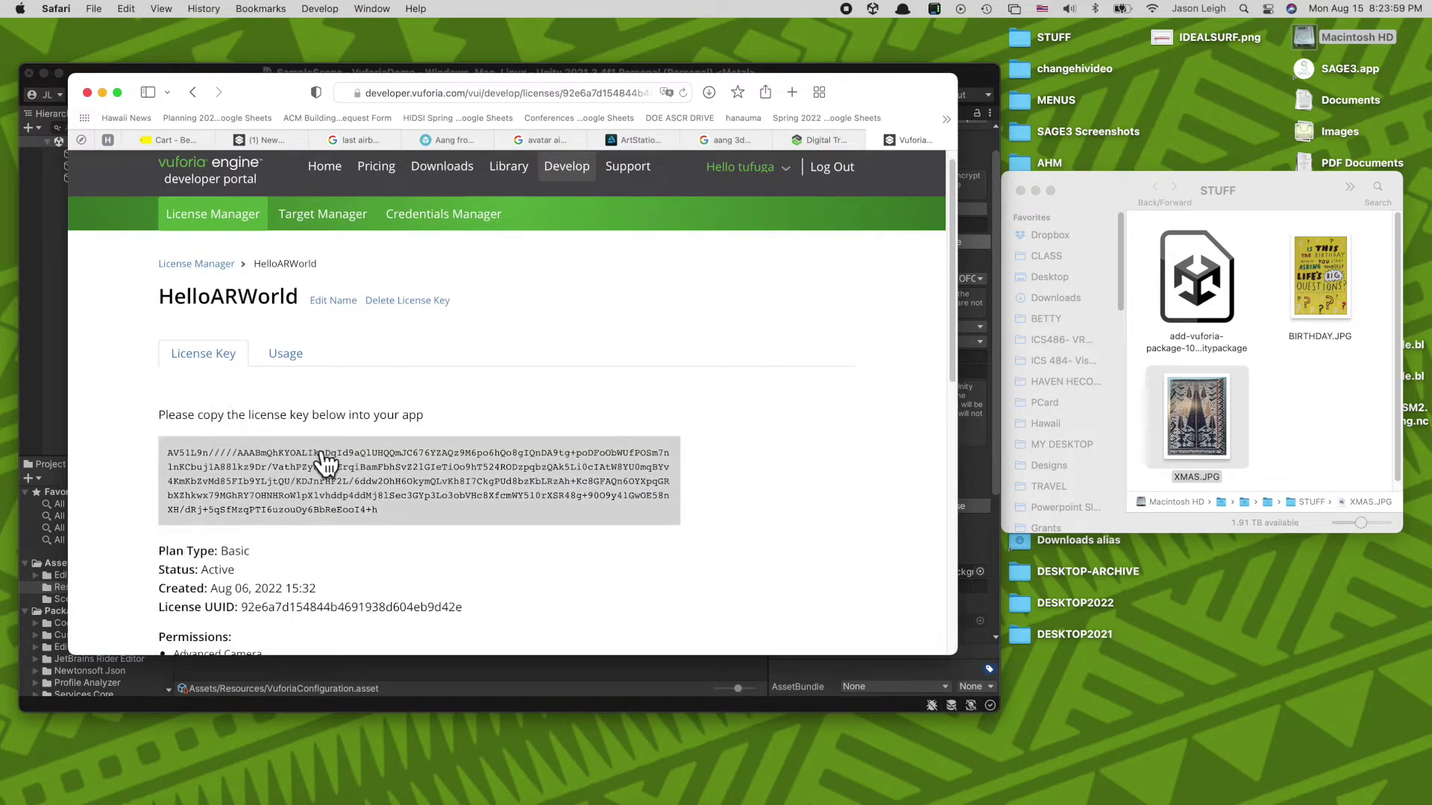
left_click(328, 485)
Step: Move the browser aside and hide it to reveal Unity
scroll(332, 485, "down", 2)
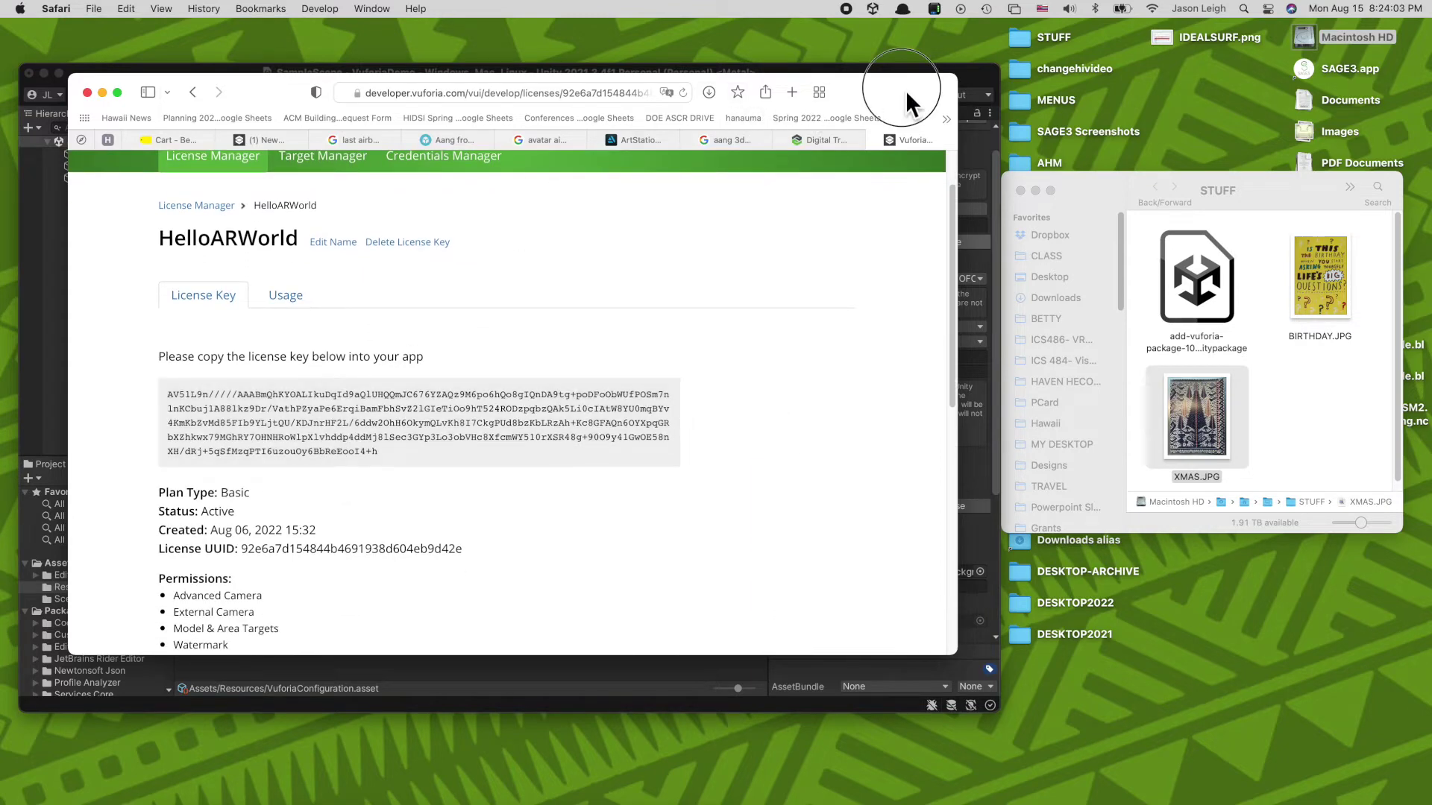
left_click_drag(907, 94, 221, 153)
key("super+m")
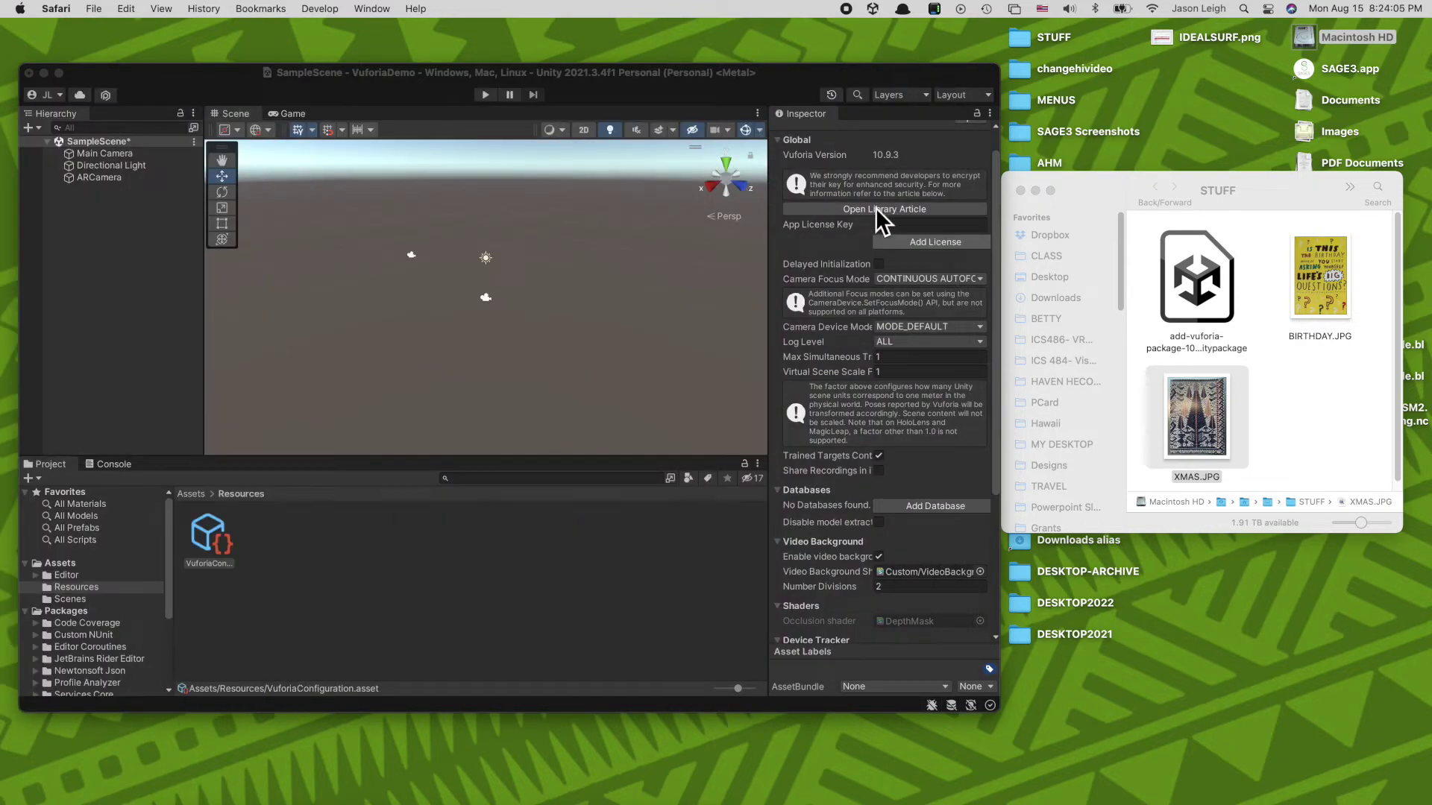
Step: Paste the copied key into the App License Key field
left_click(903, 240)
left_click(914, 227)
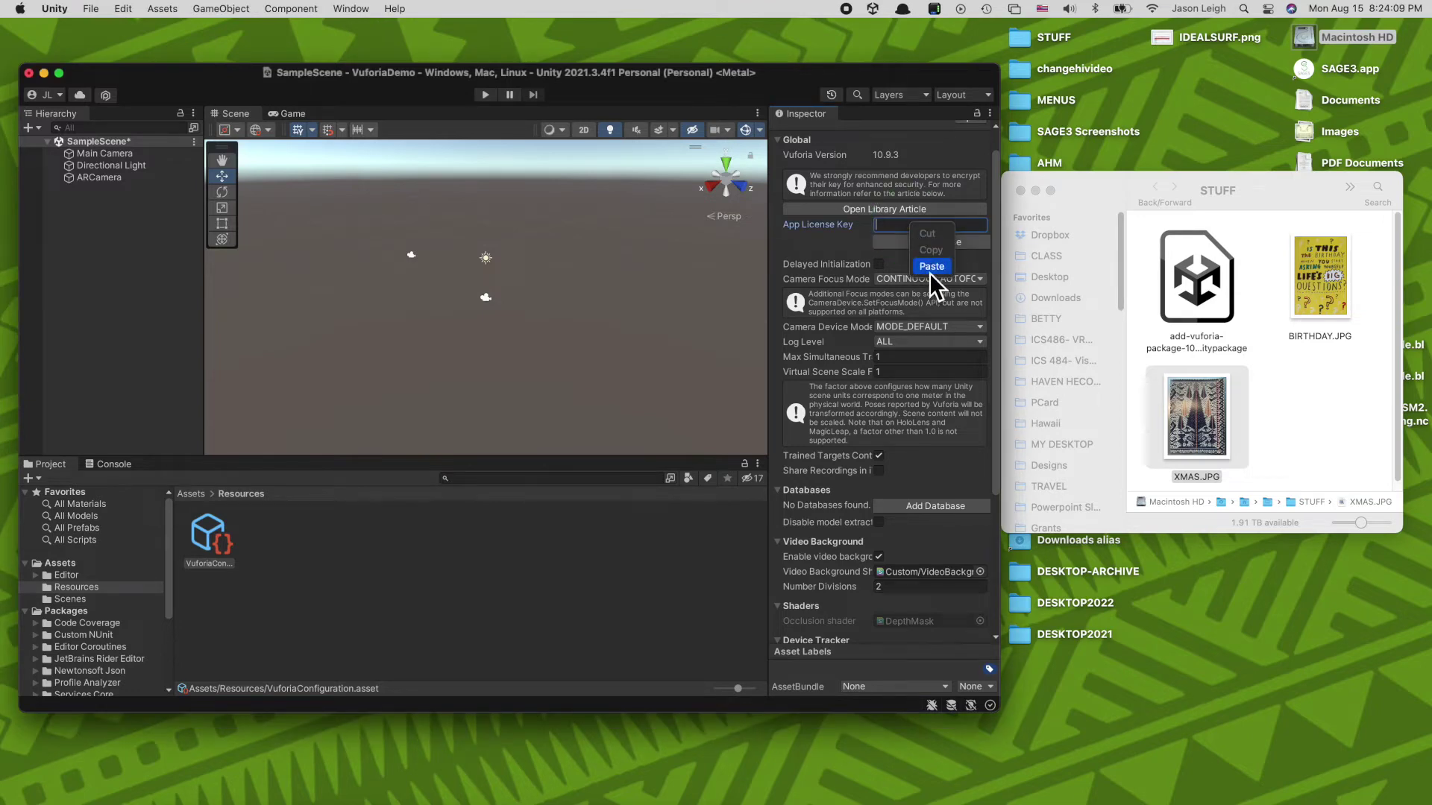
key("super+v")
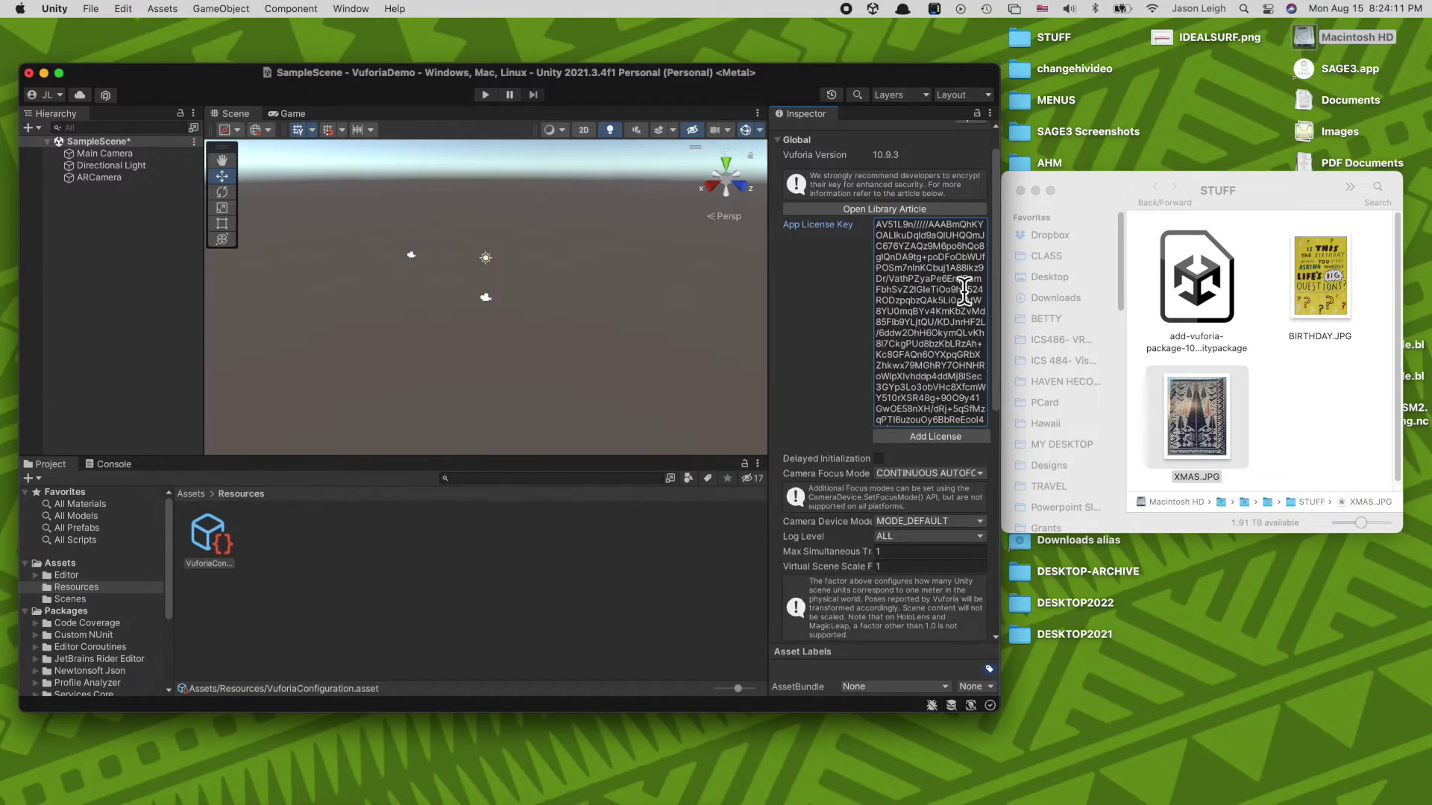
Step: Choose HD Pro Webcam C920 as the camera device and return to the Assets folder
scroll(840, 341, "down", 2)
scroll(840, 342, "down", 3)
scroll(840, 342, "down", 3)
scroll(841, 341, "down", 3)
scroll(840, 342, "down", 3)
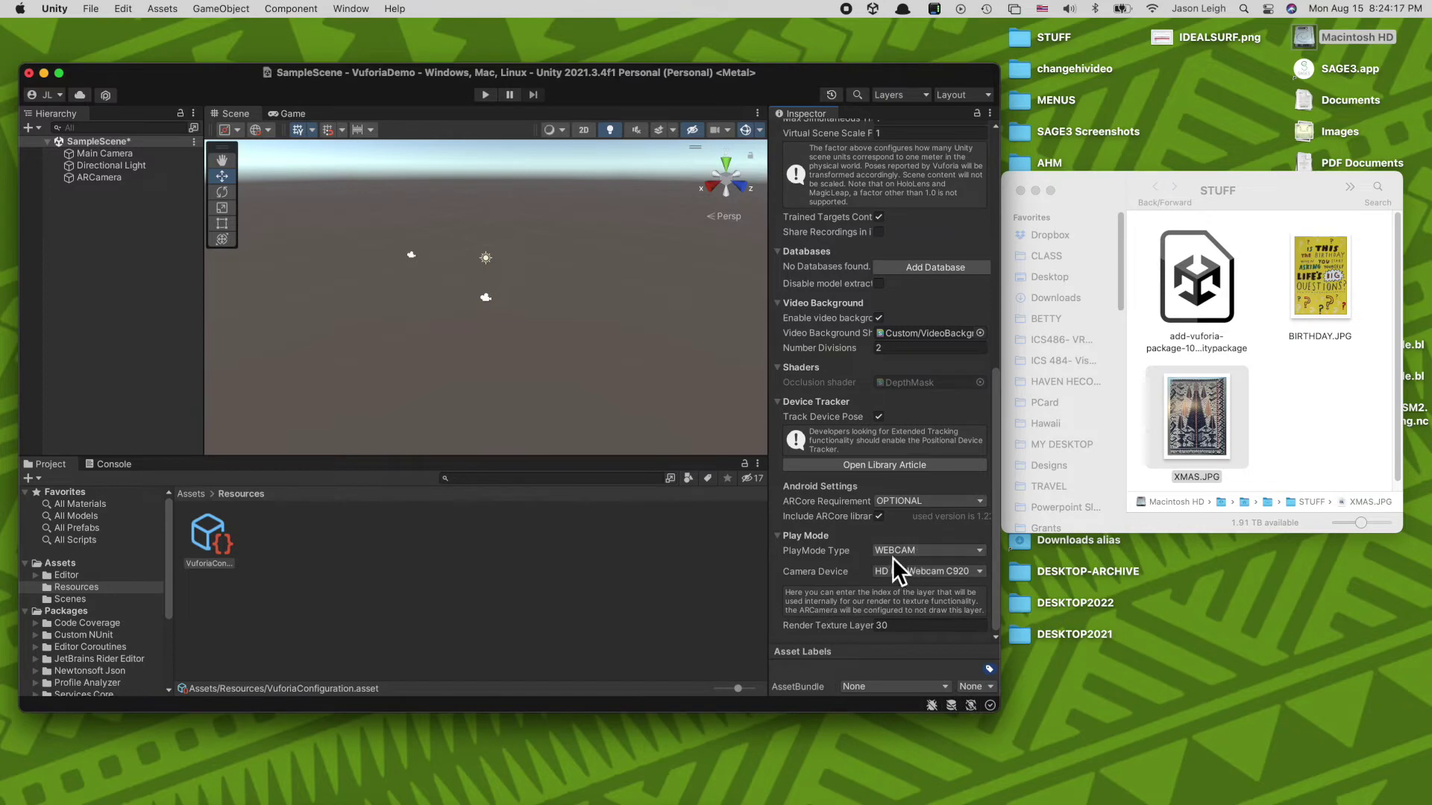
left_click(934, 572)
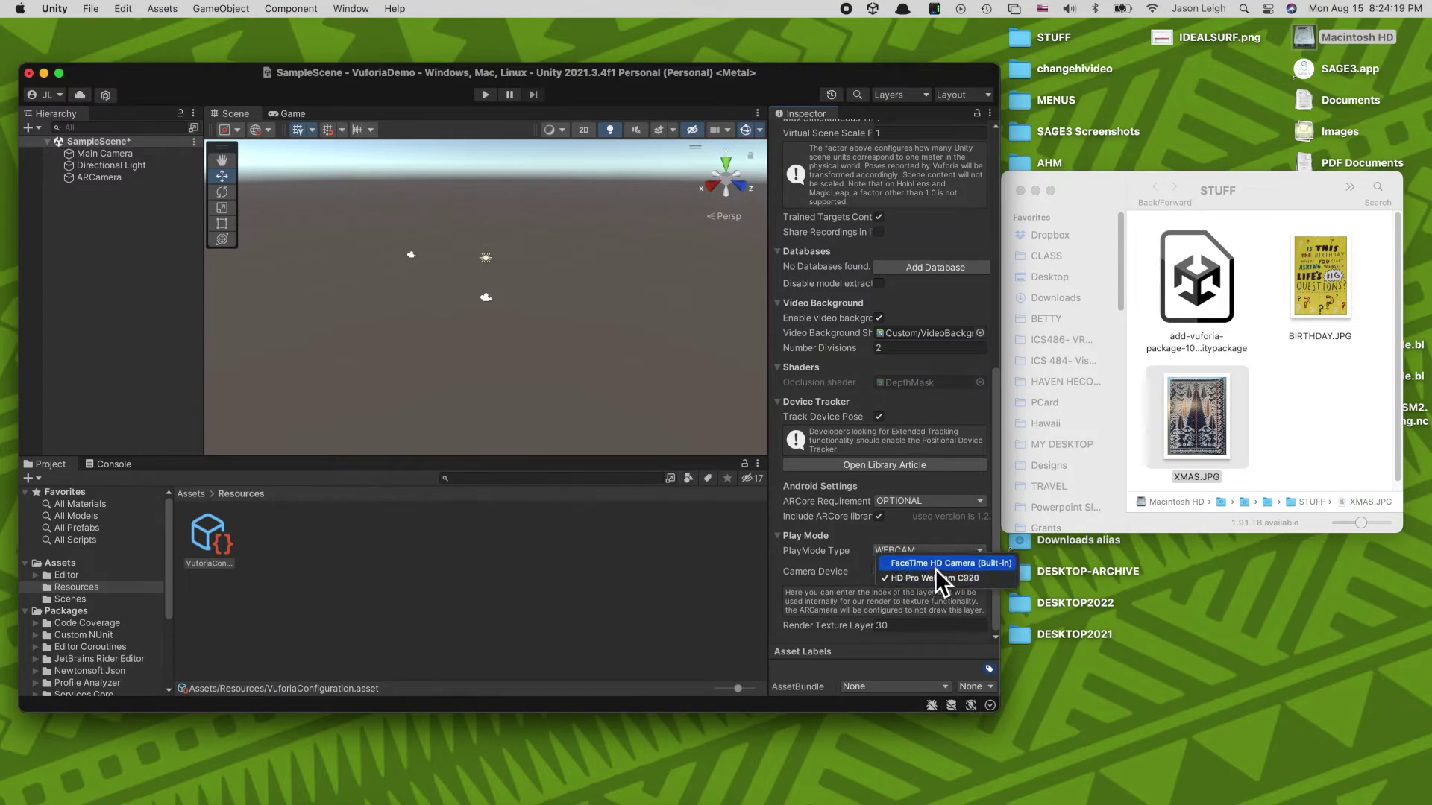
left_click(935, 579)
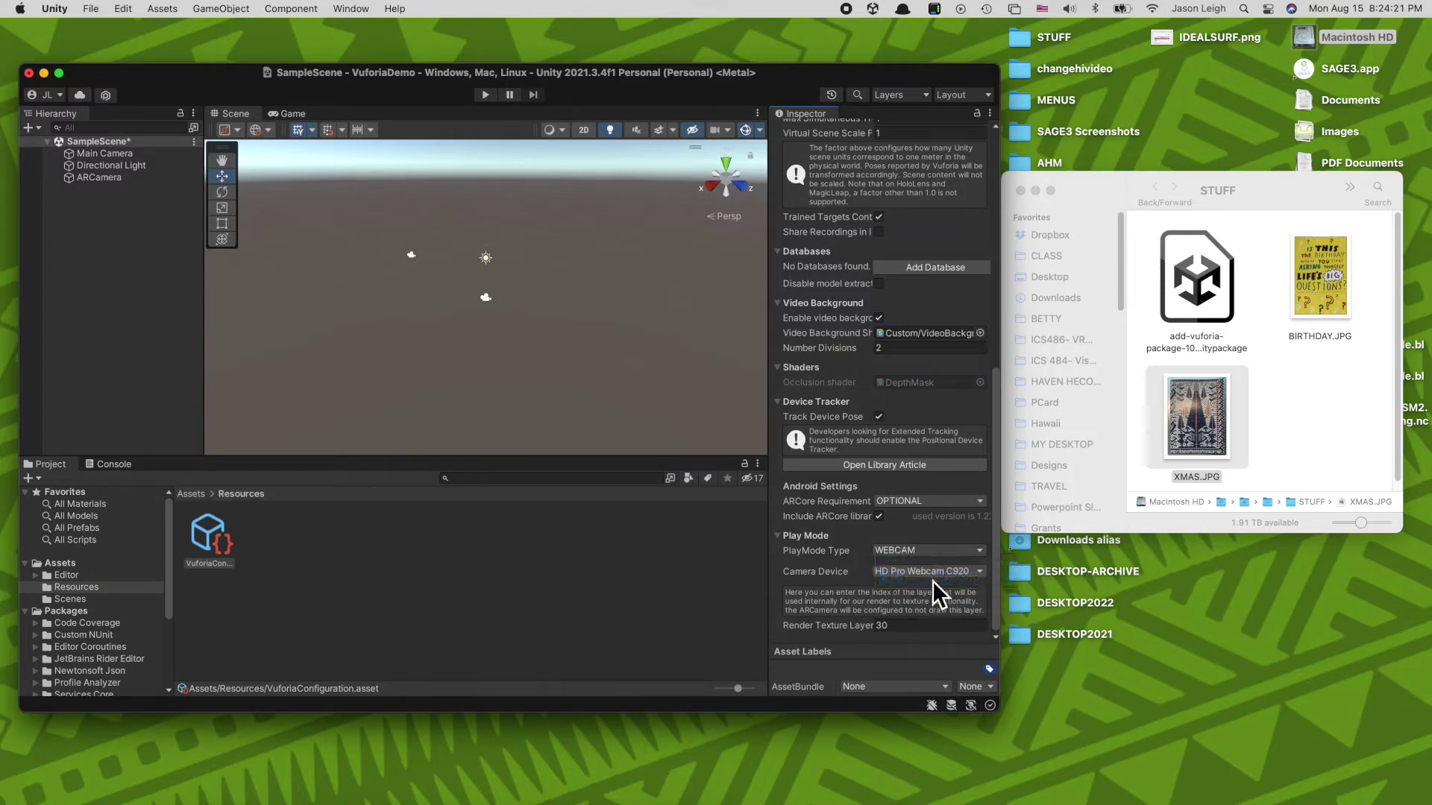
left_click(109, 238)
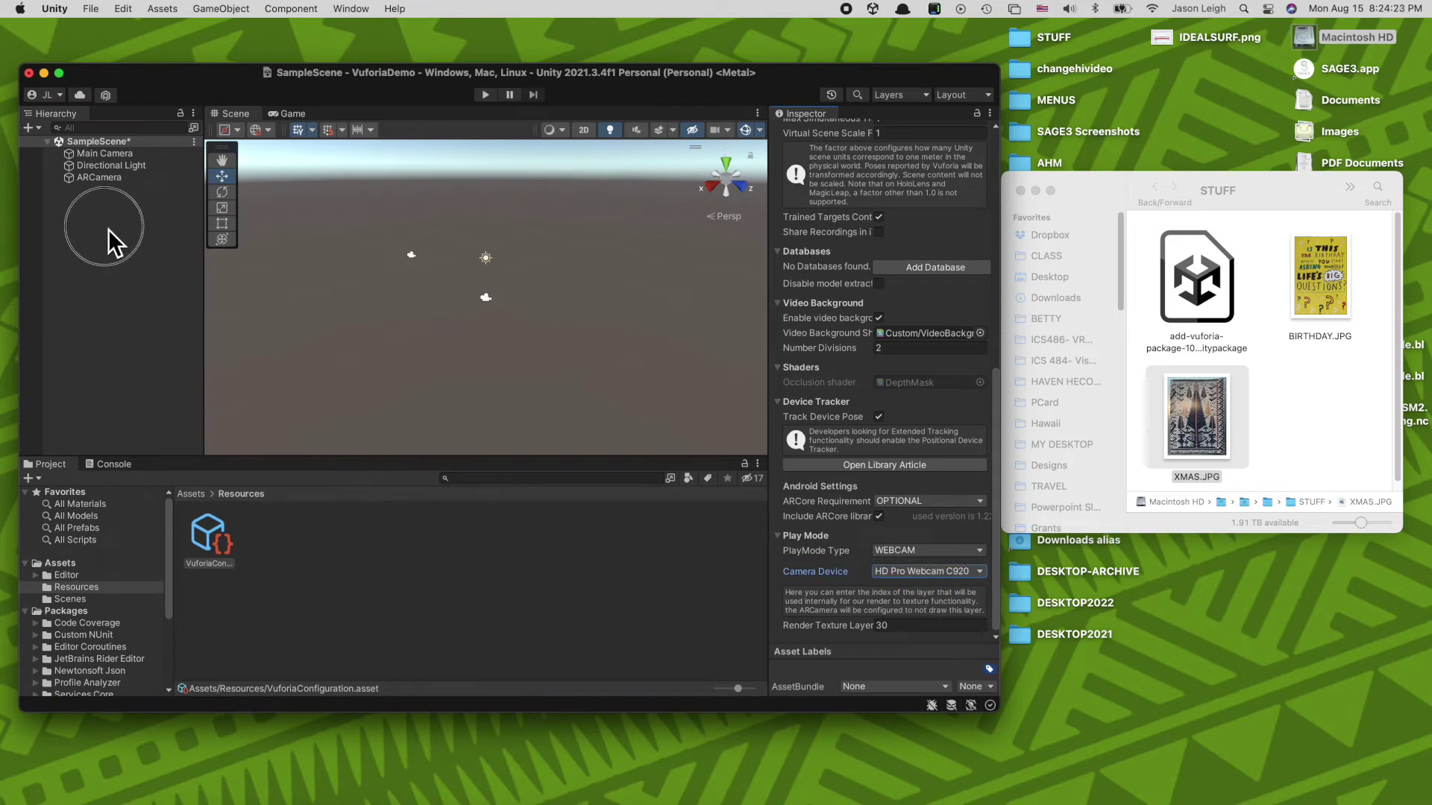
left_click(192, 494)
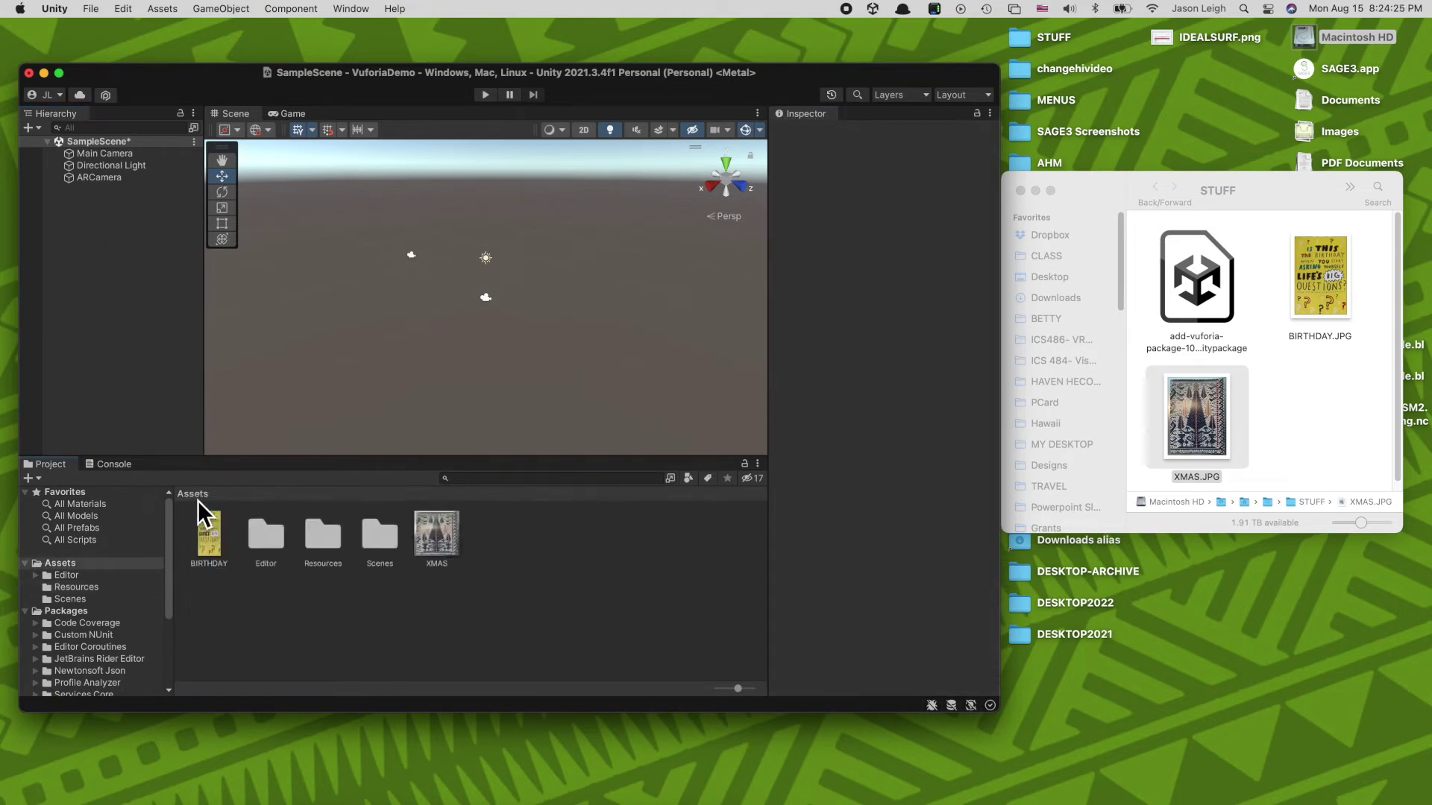
left_click(237, 9)
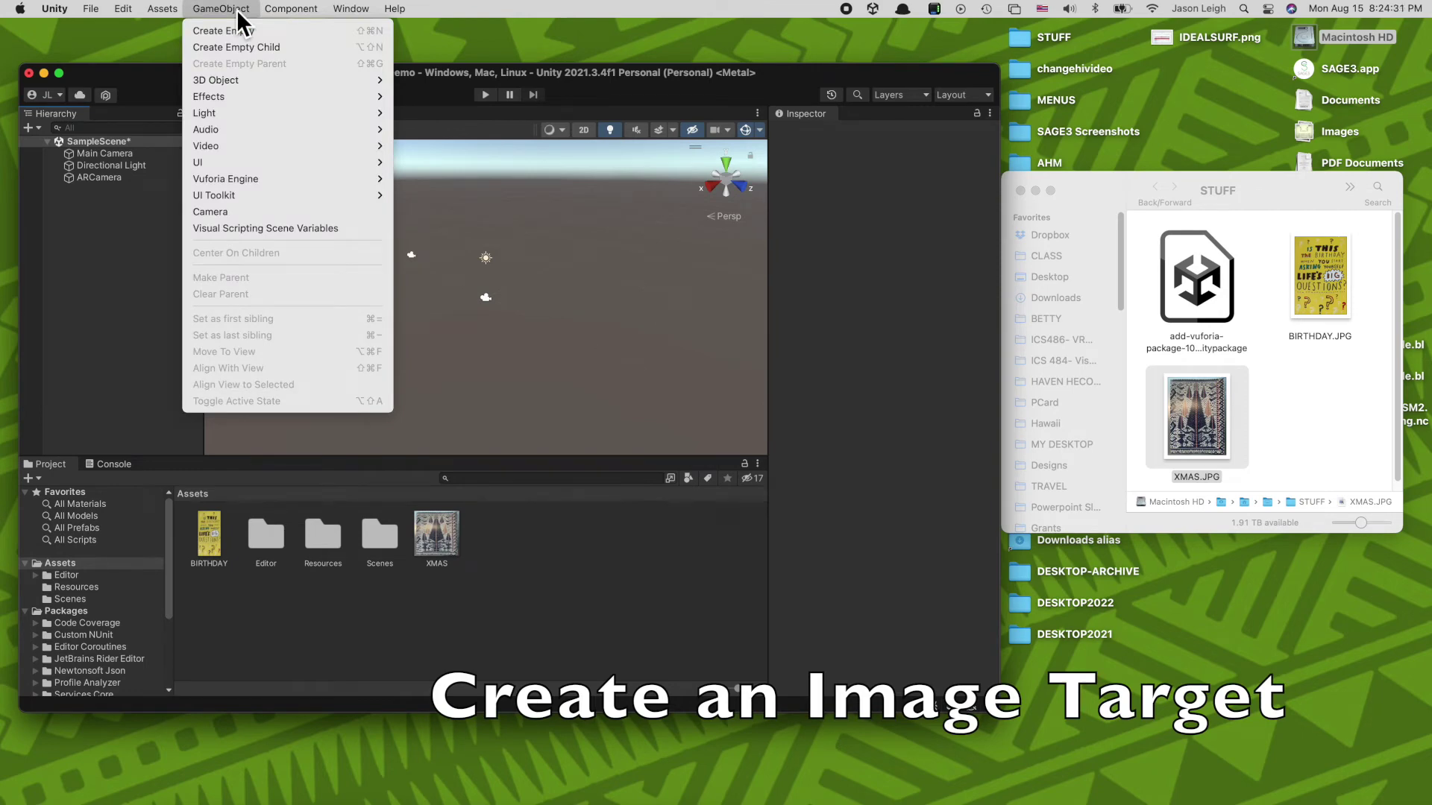
Step: Add a Vuforia Image Target to the scene
mouse_move(245, 179)
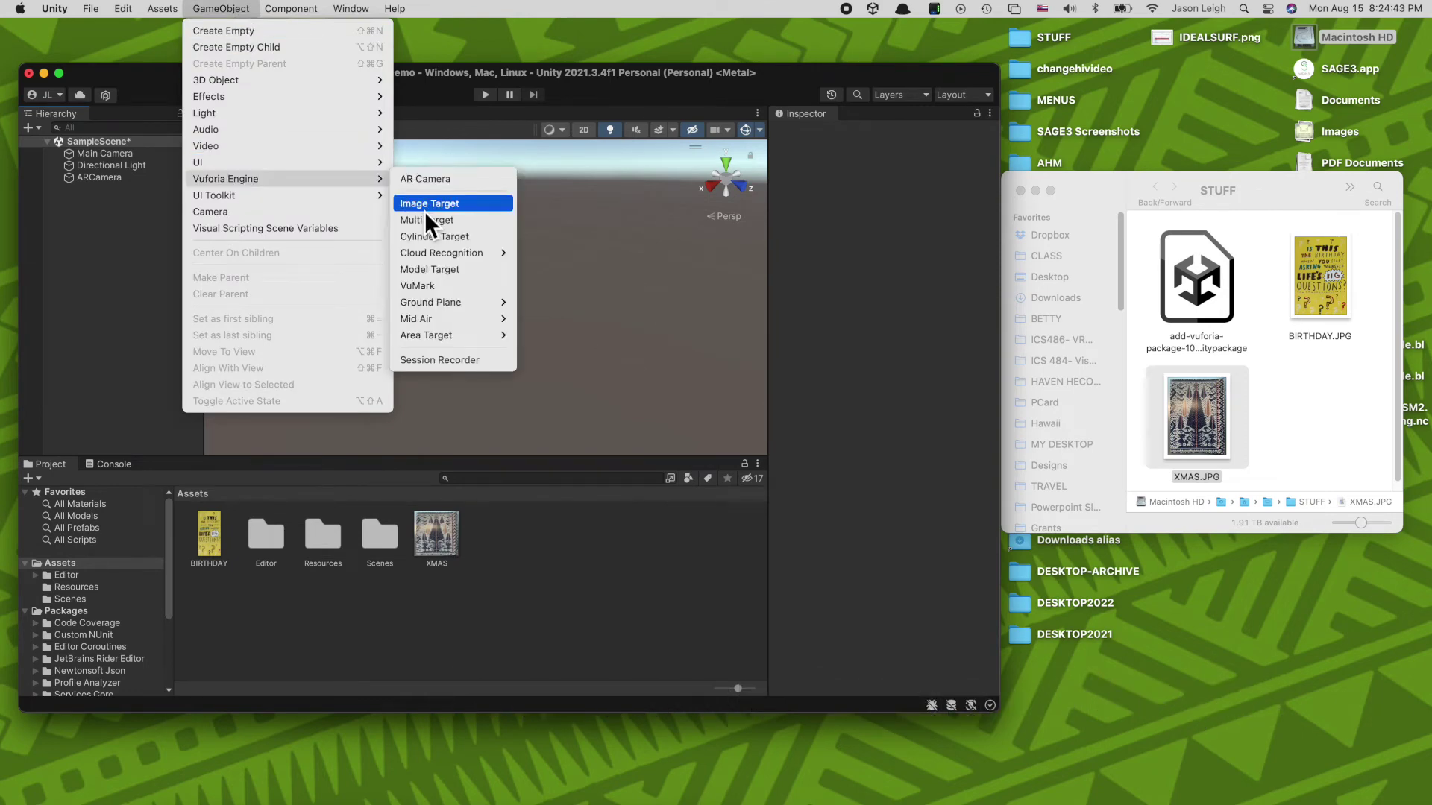
left_click(426, 211)
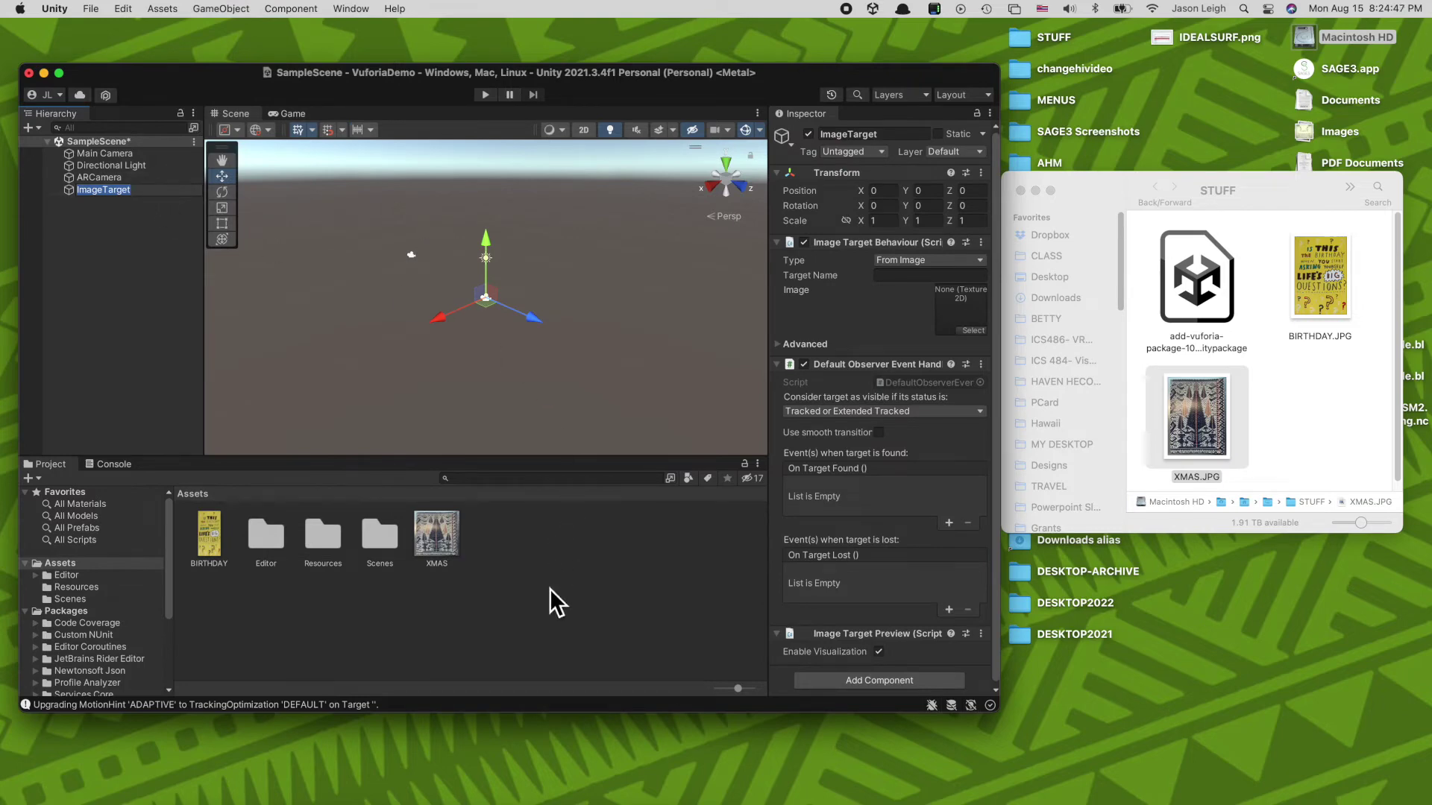
left_click(124, 194)
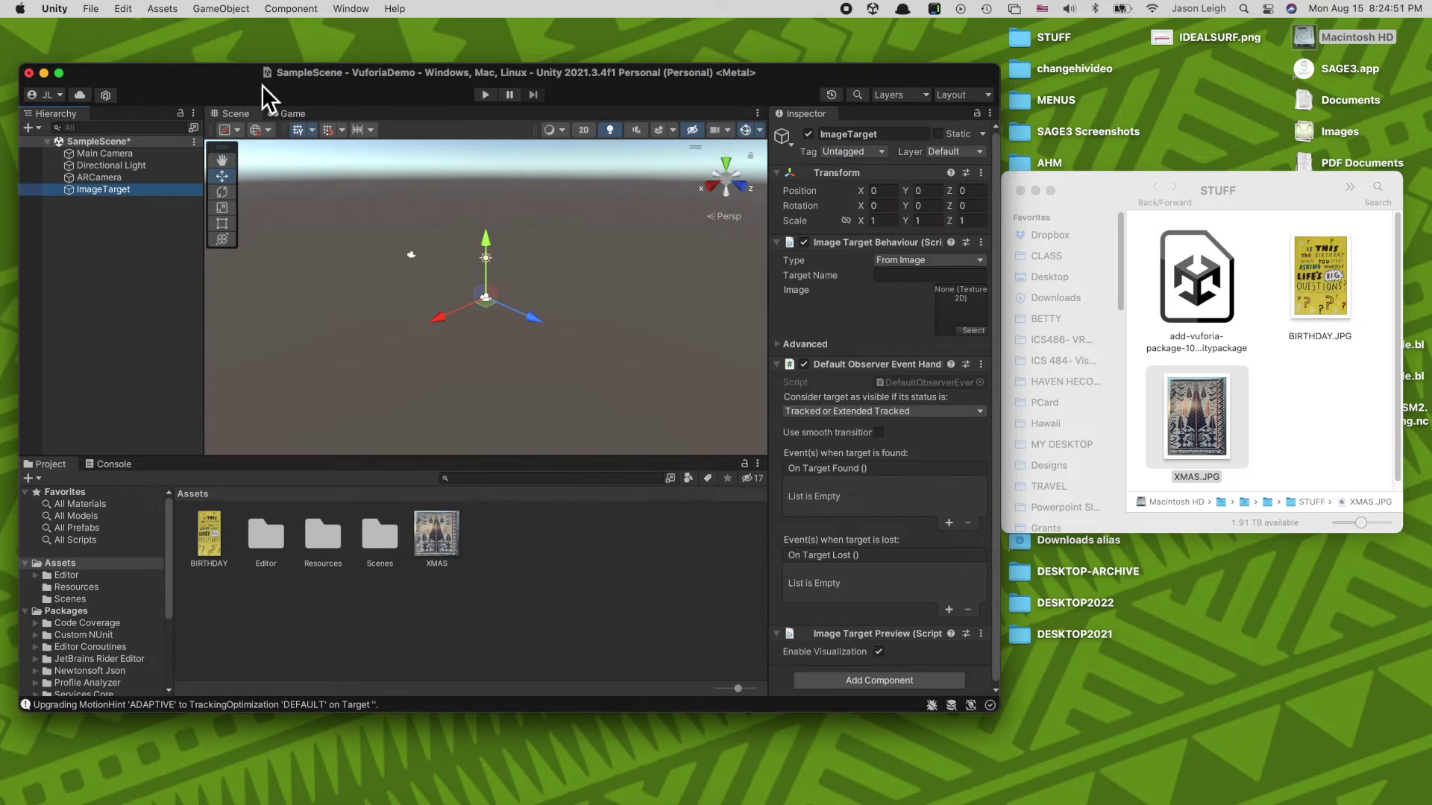
Step: Create a Sphere and make it a child of the ImageTarget
left_click(231, 12)
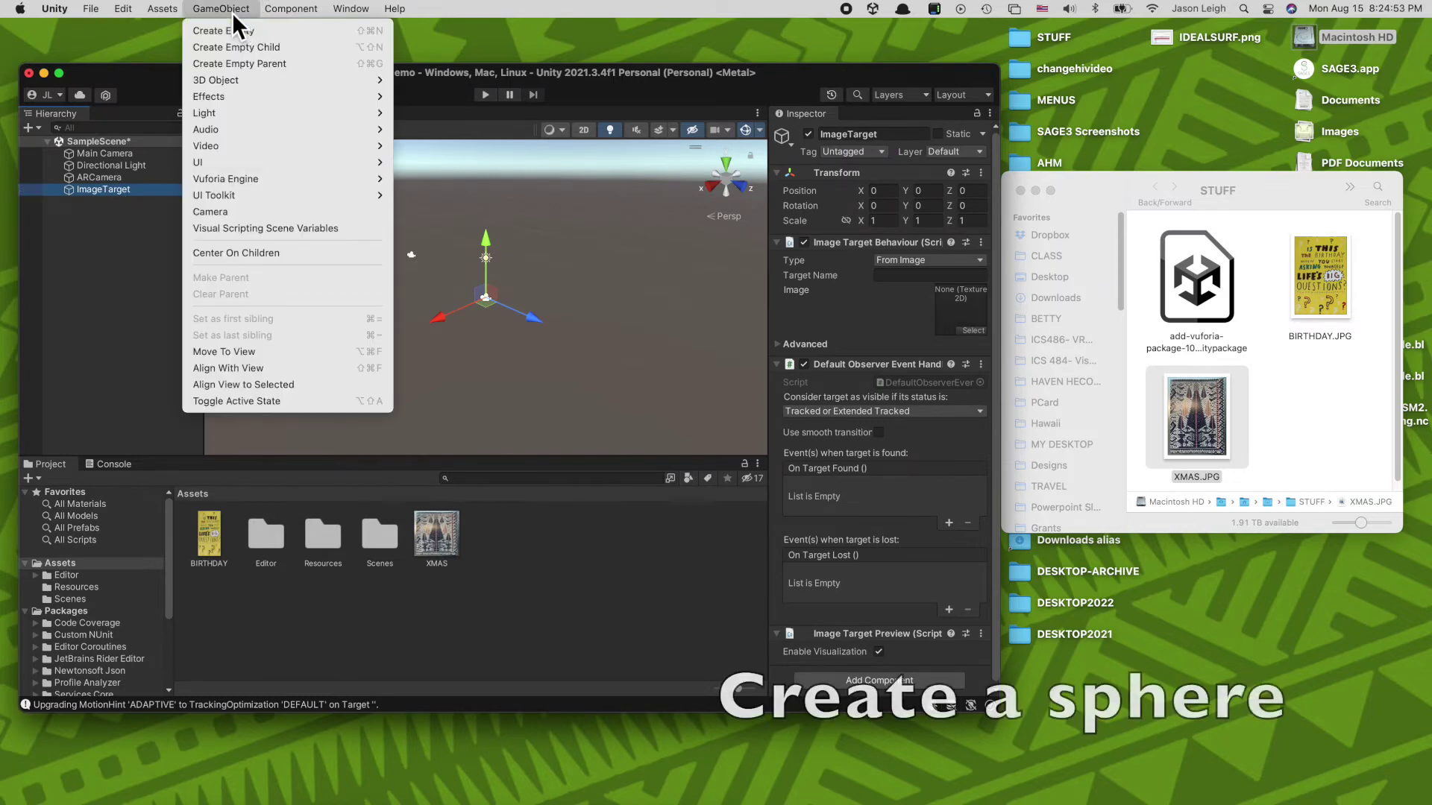
mouse_move(234, 79)
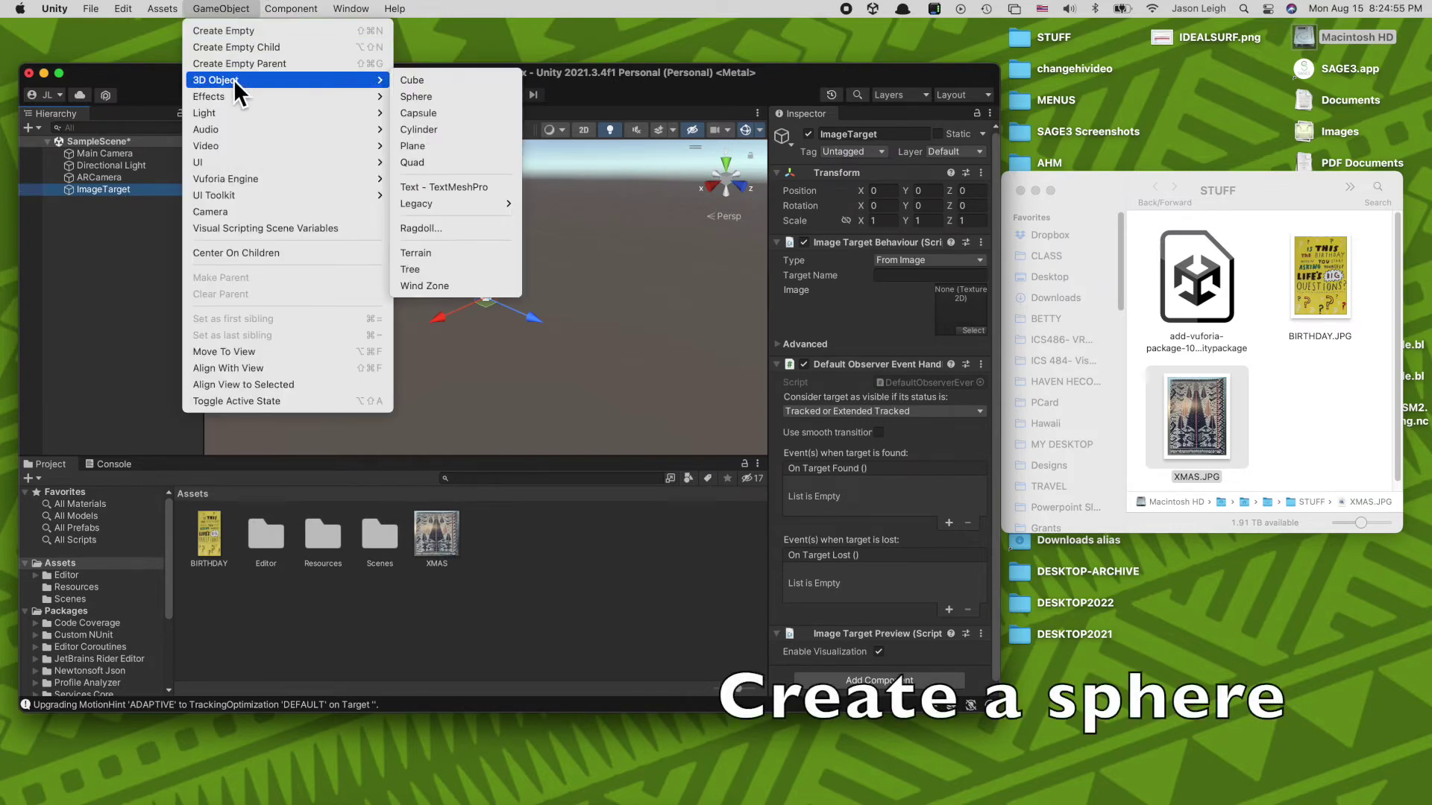
left_click(431, 96)
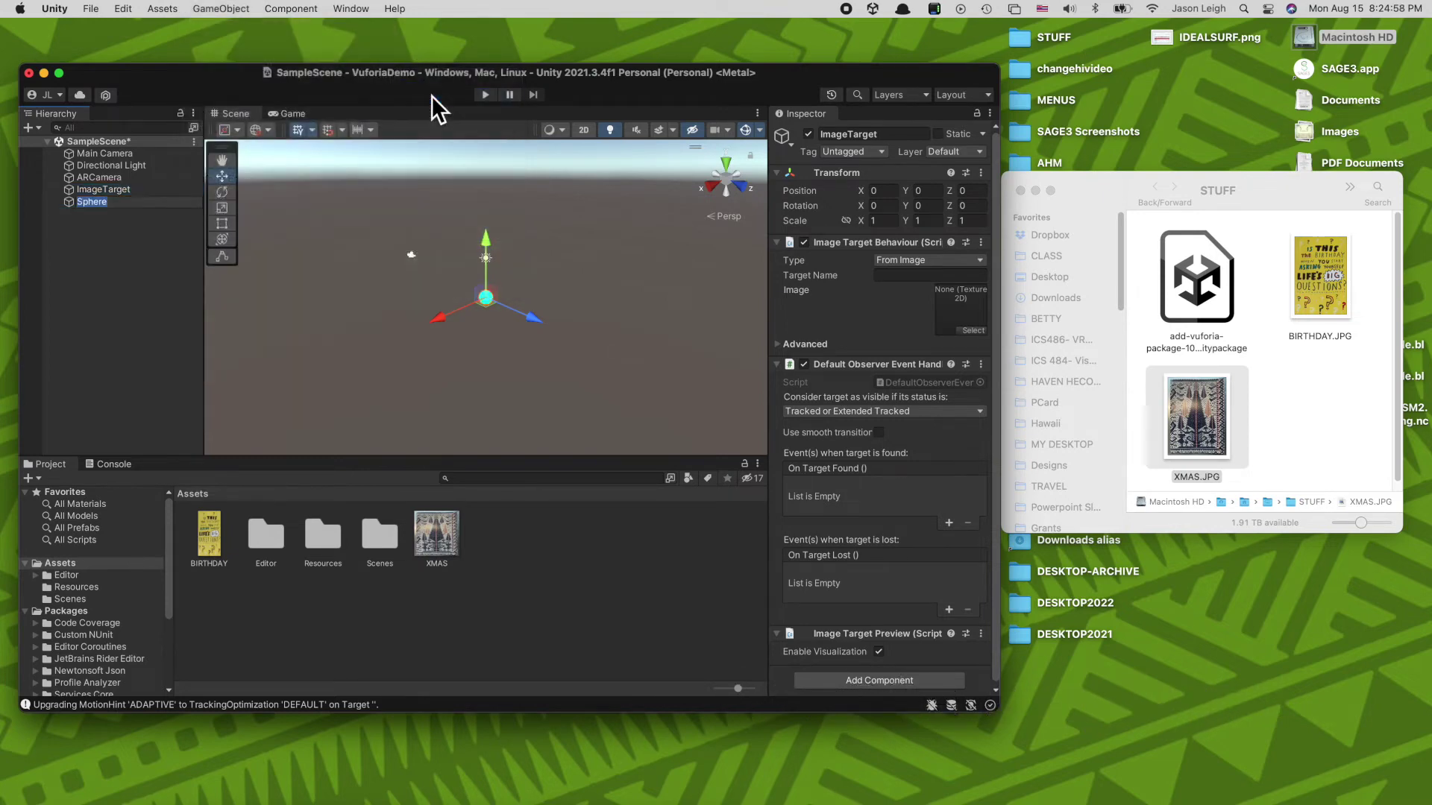
left_click(172, 325)
left_click_drag(101, 202, 110, 192)
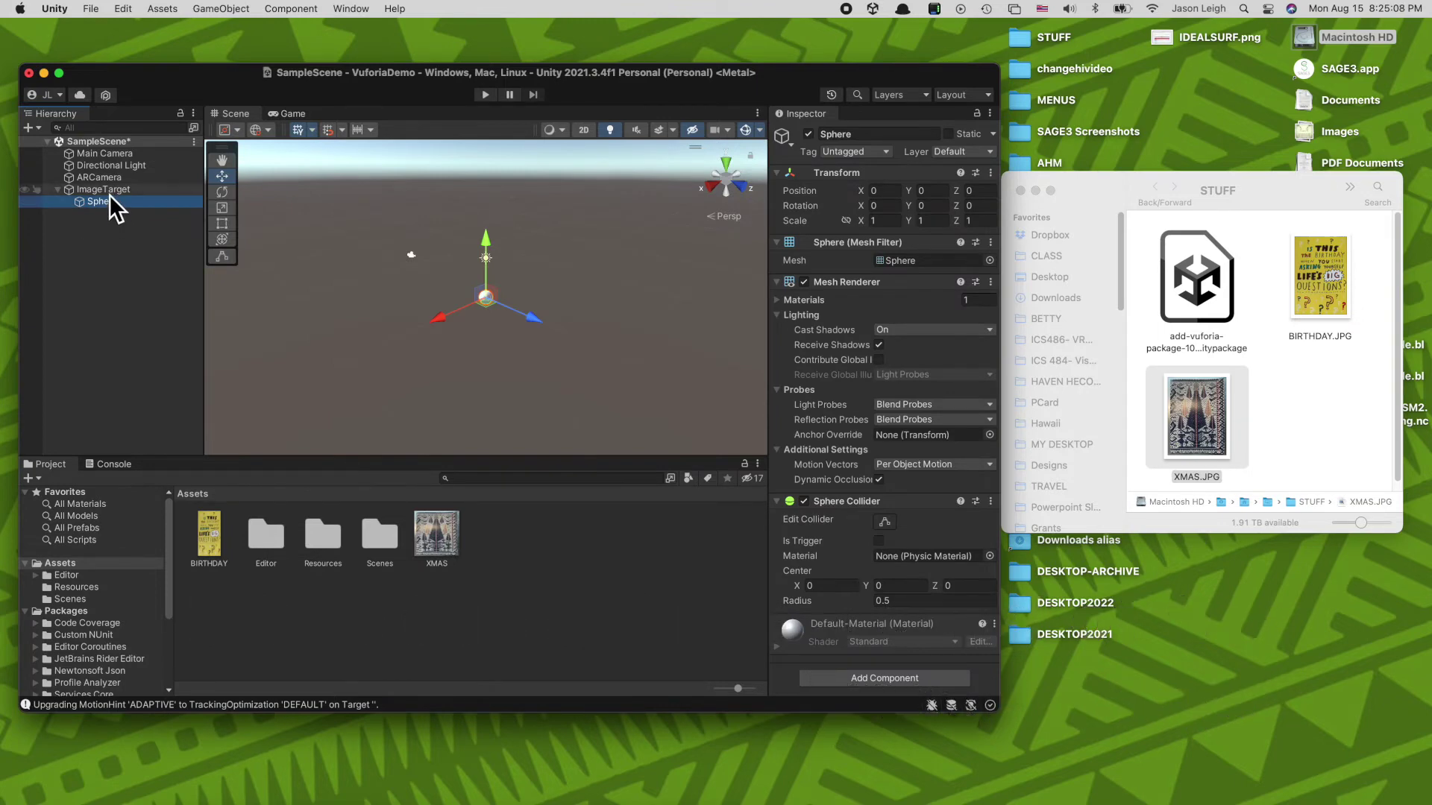
left_click(109, 191)
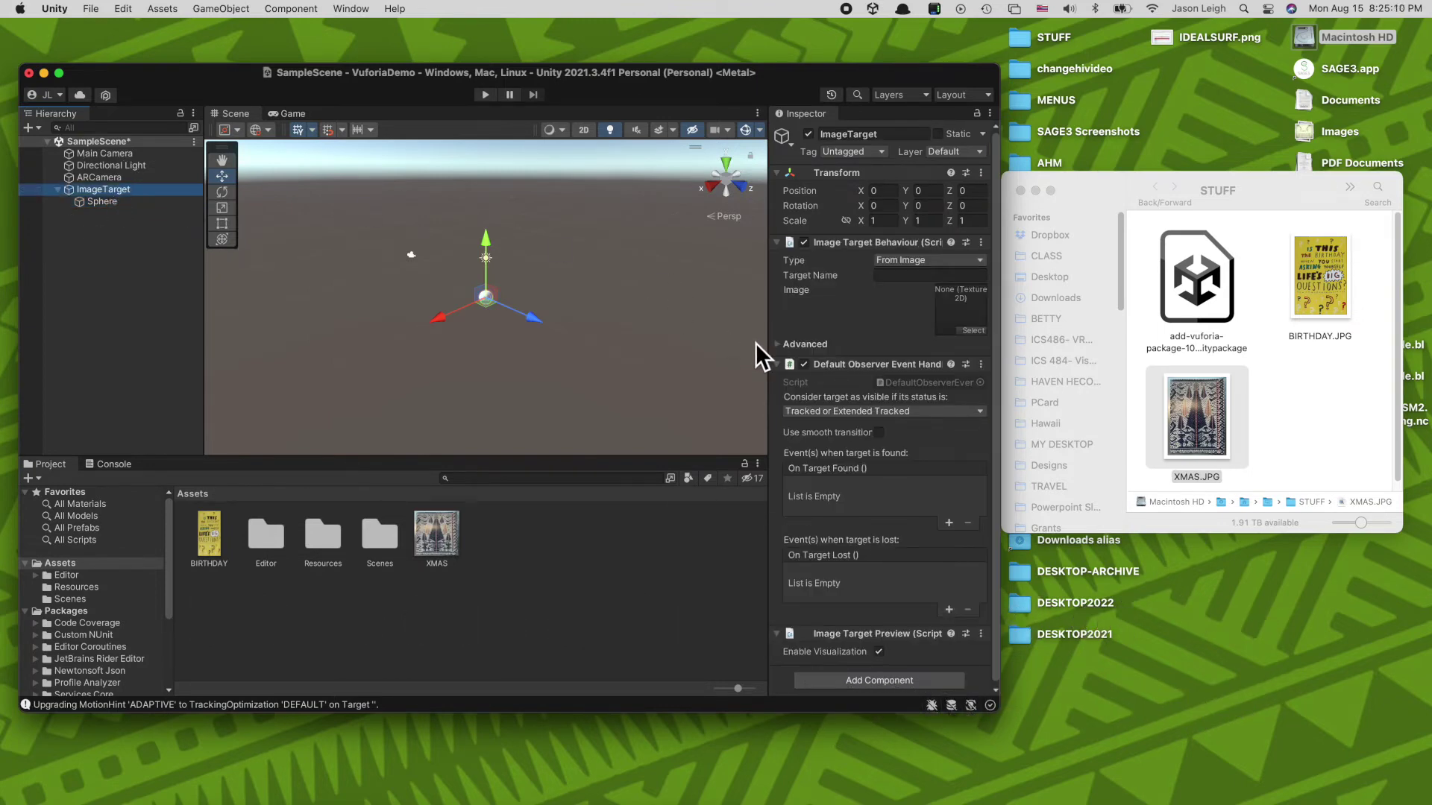
left_click_drag(435, 552, 898, 293)
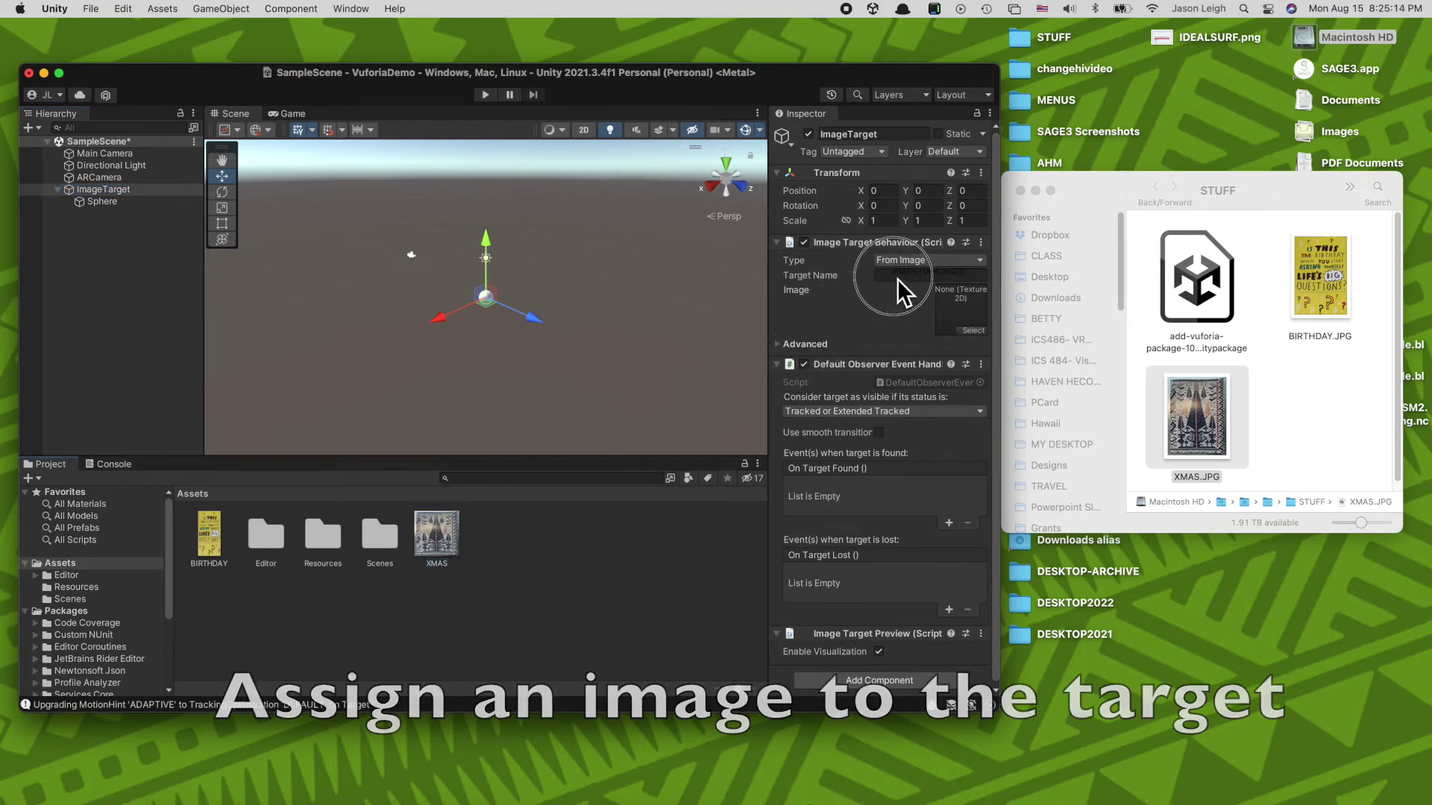
Step: Assign the XMAS image to the ImageTarget
left_click_drag(898, 292, 961, 317)
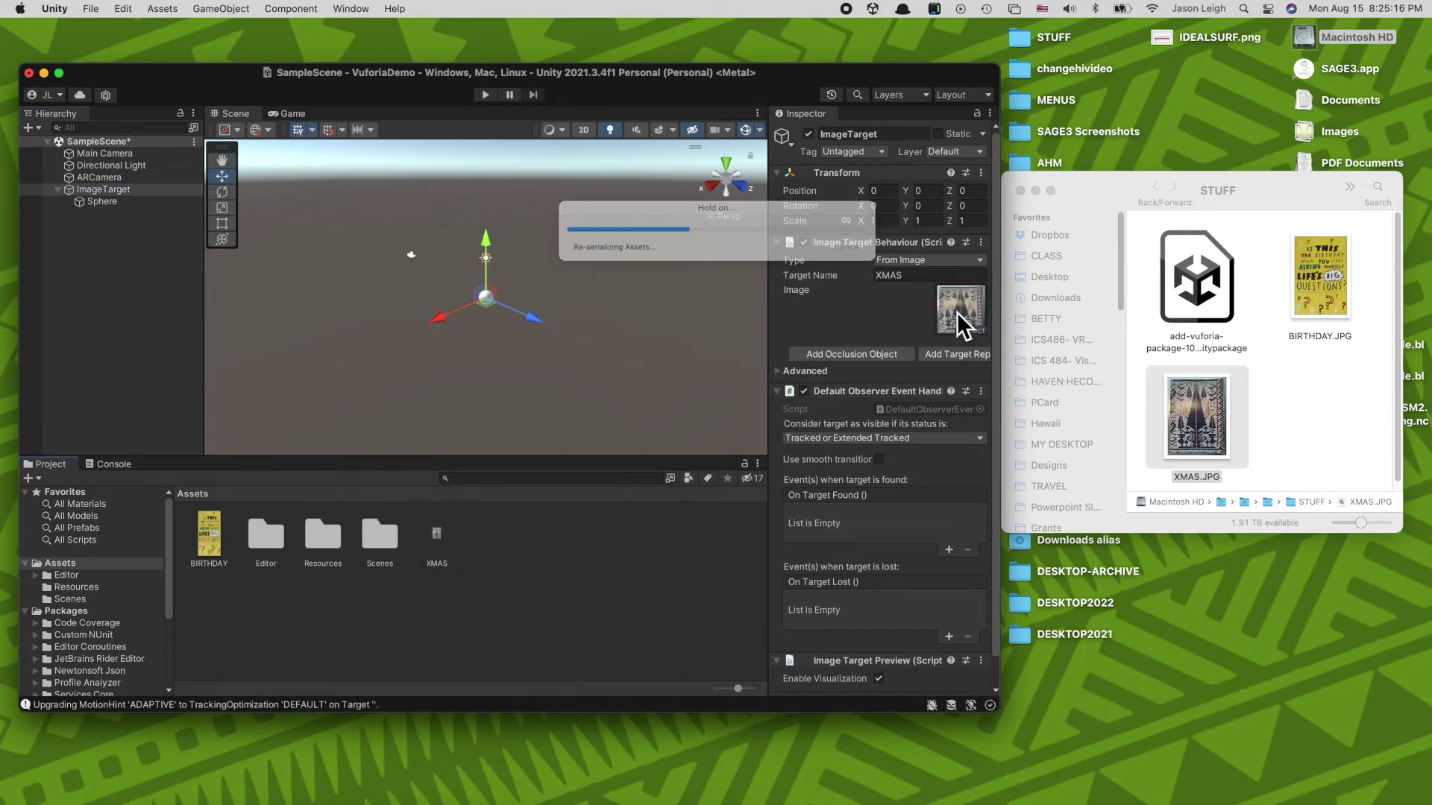
scroll(542, 306, "up", 2)
scroll(542, 306, "up", 2)
scroll(542, 306, "up", 2)
scroll(538, 294, "up", 2)
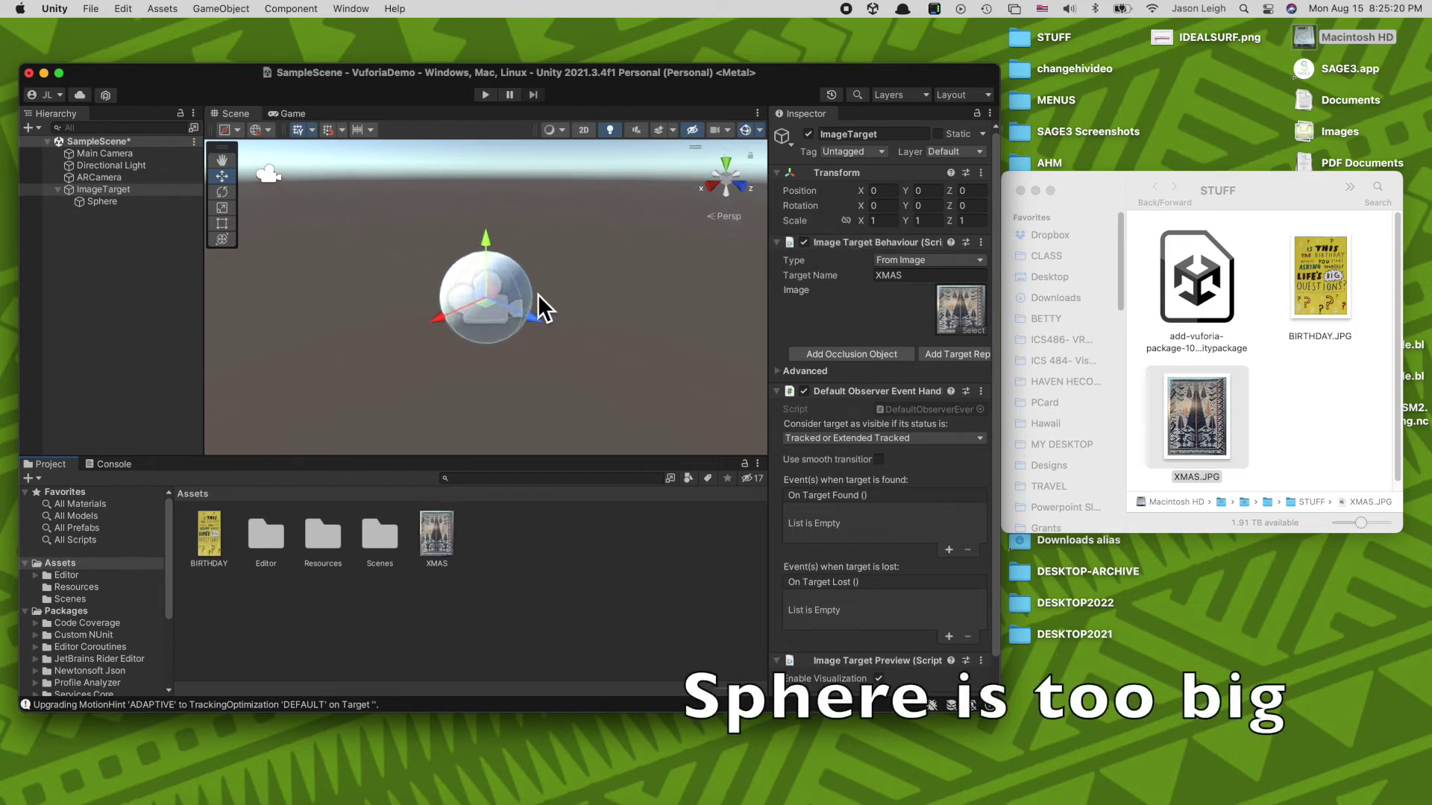
Step: Scale the Sphere to 0.1 on all axes and raise it to Y 0.058
left_click(152, 206)
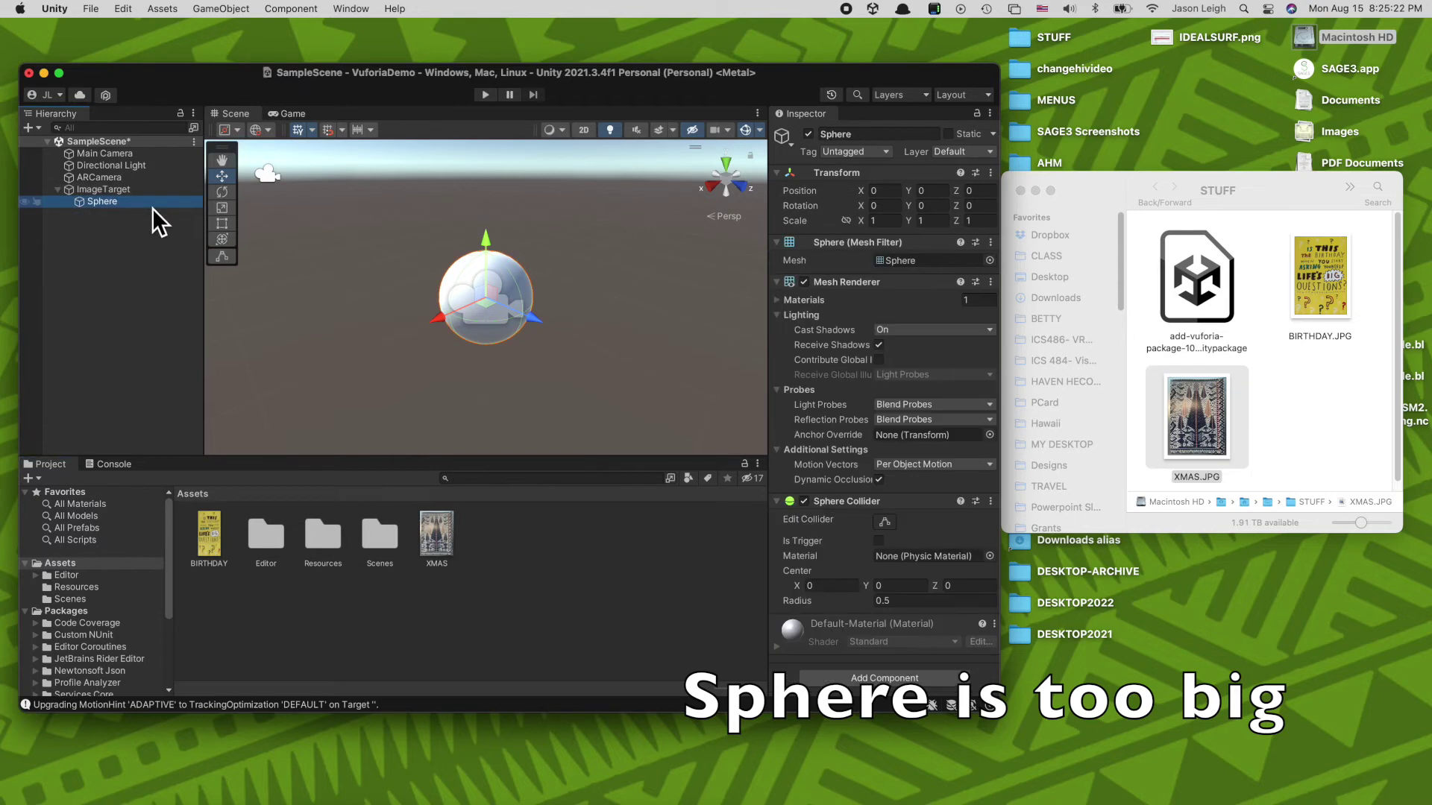
left_click(885, 222)
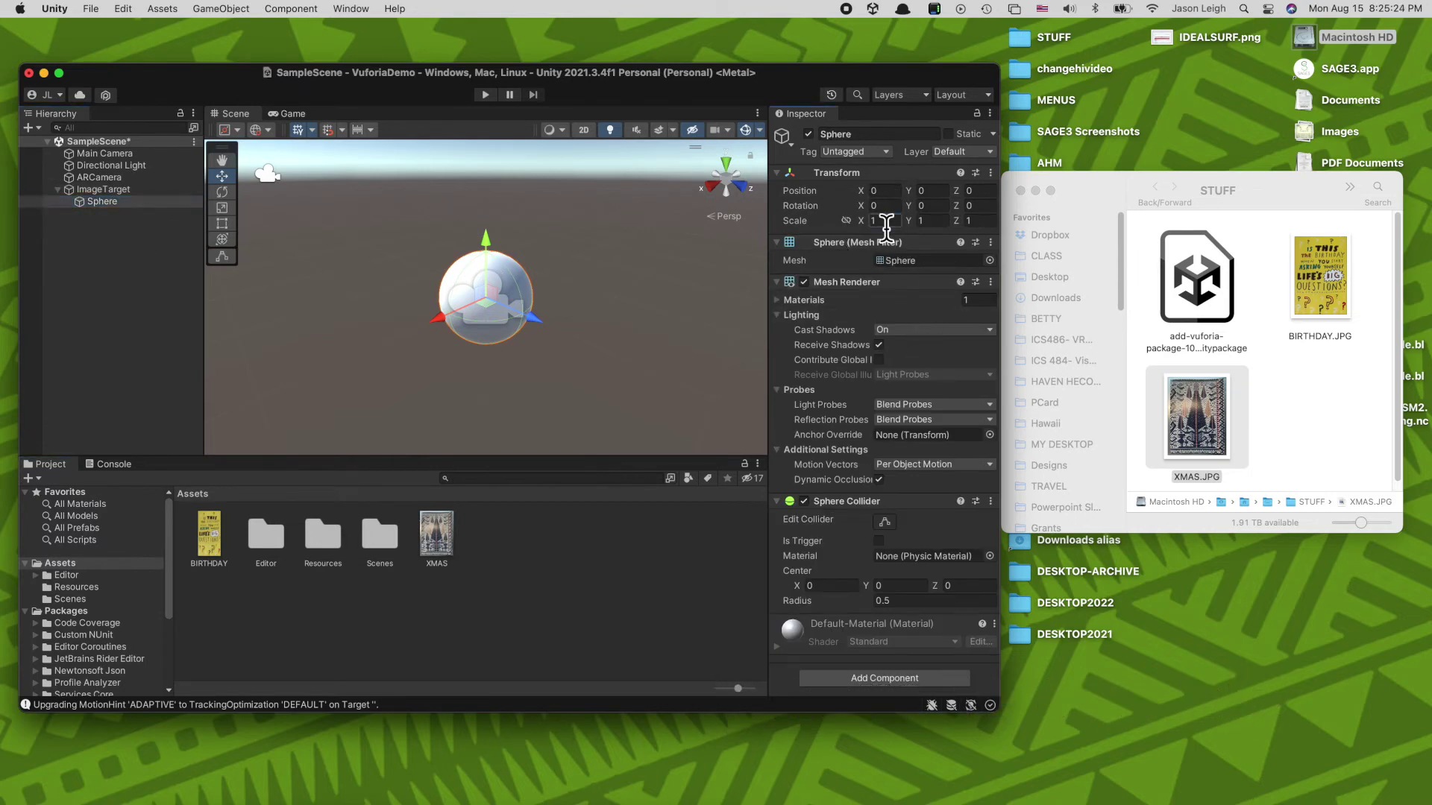
type("0.5")
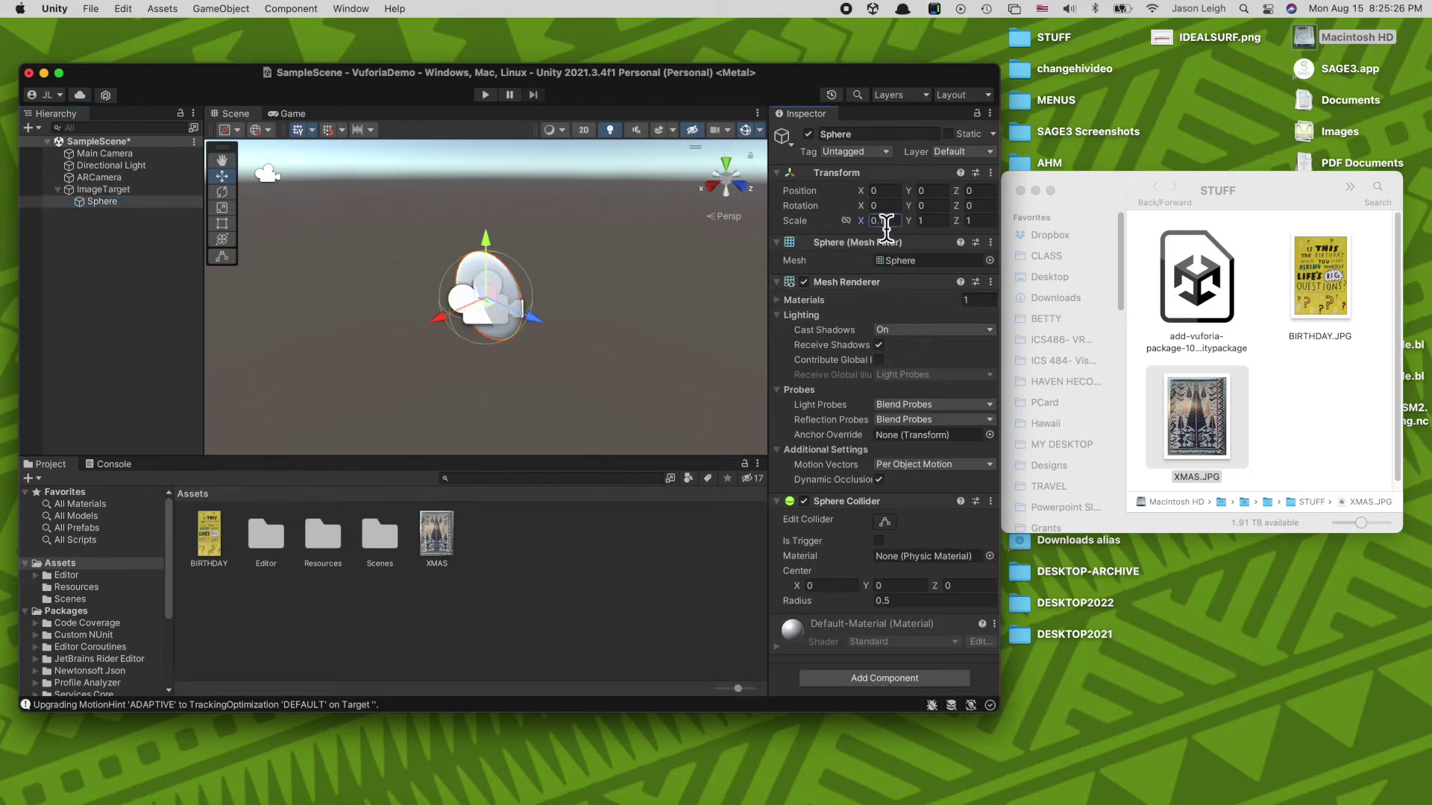
type("0.10.1")
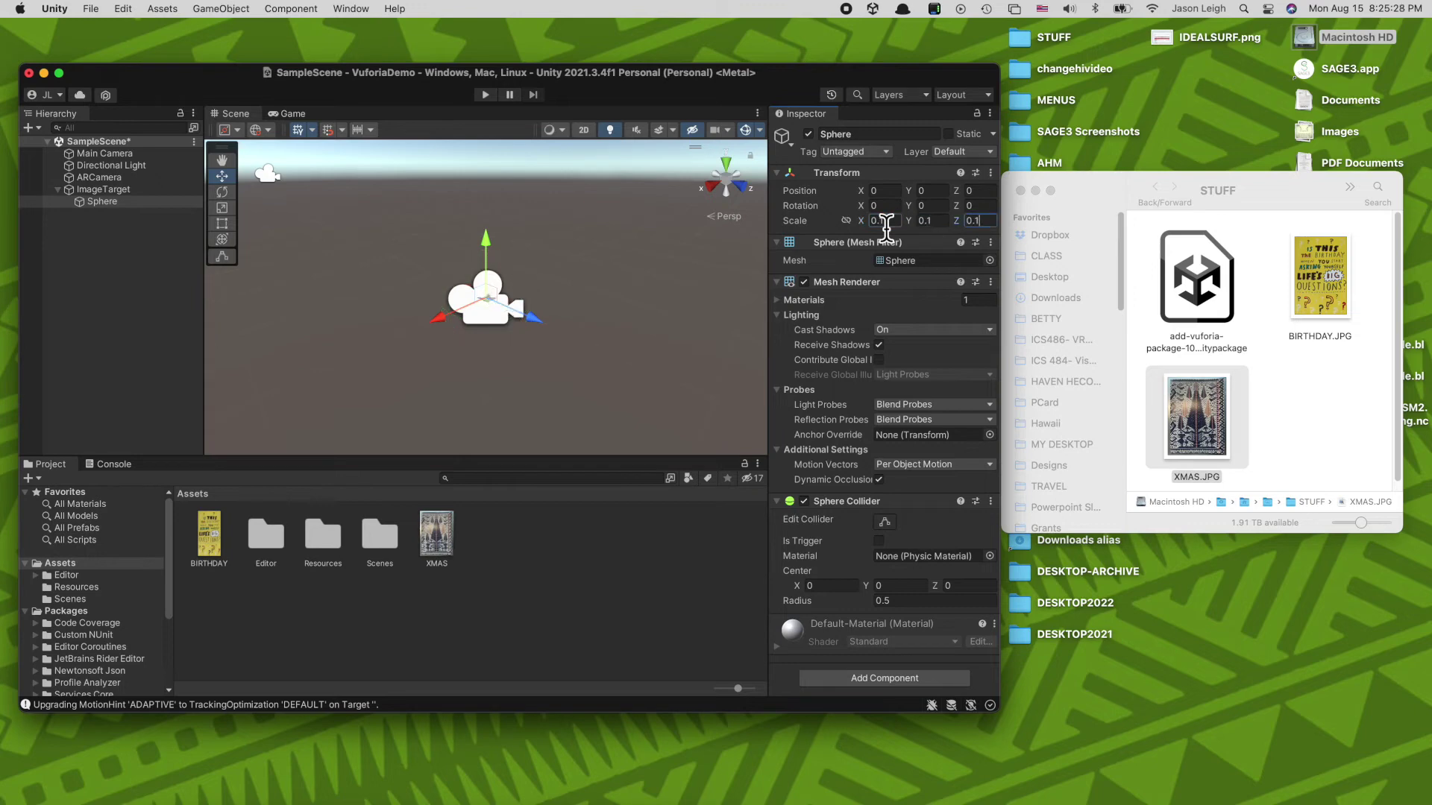
scroll(527, 288, "up", 1)
scroll(527, 289, "up", 2)
scroll(526, 288, "up", 2)
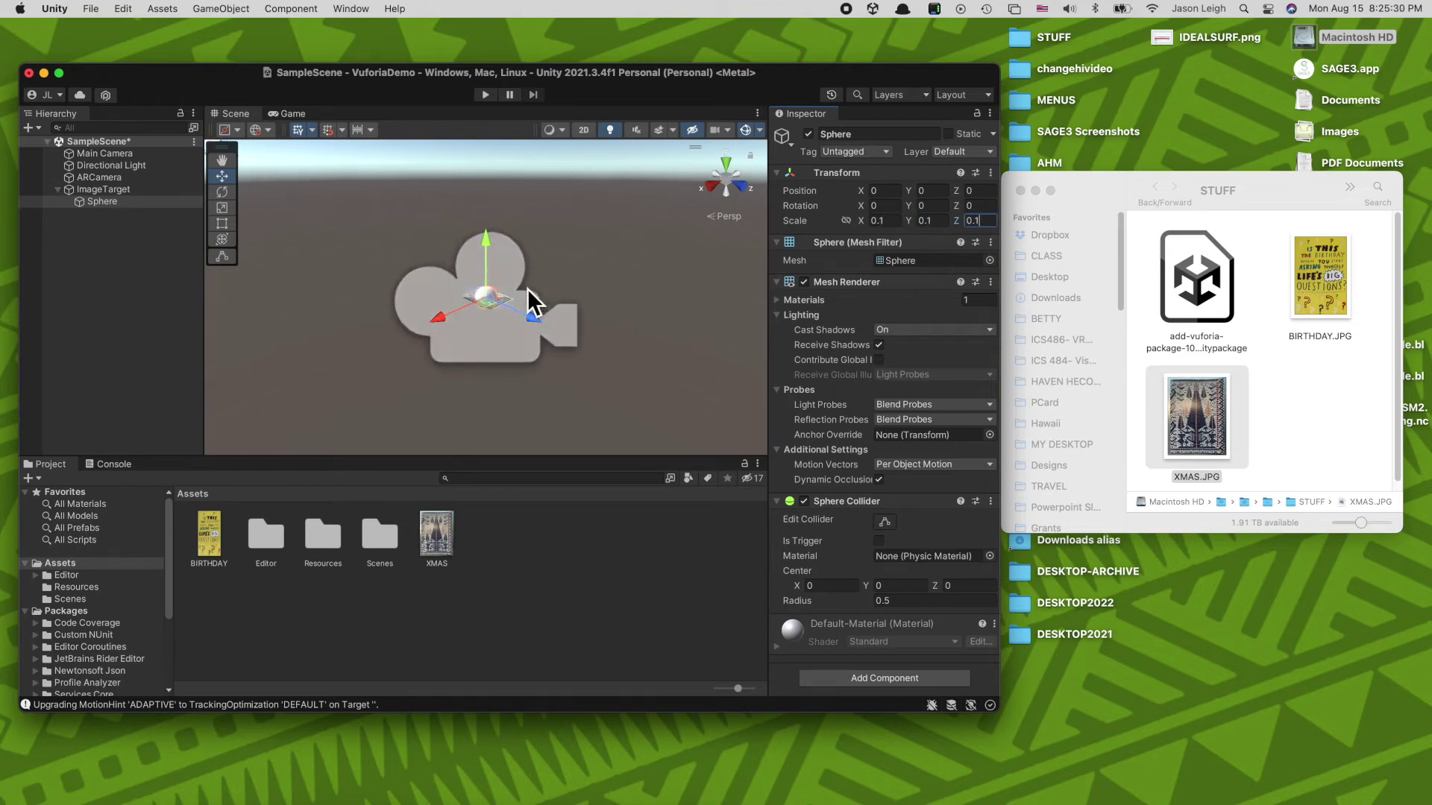
scroll(526, 288, "up", 3)
left_click_drag(490, 243, 489, 216)
left_click(112, 246)
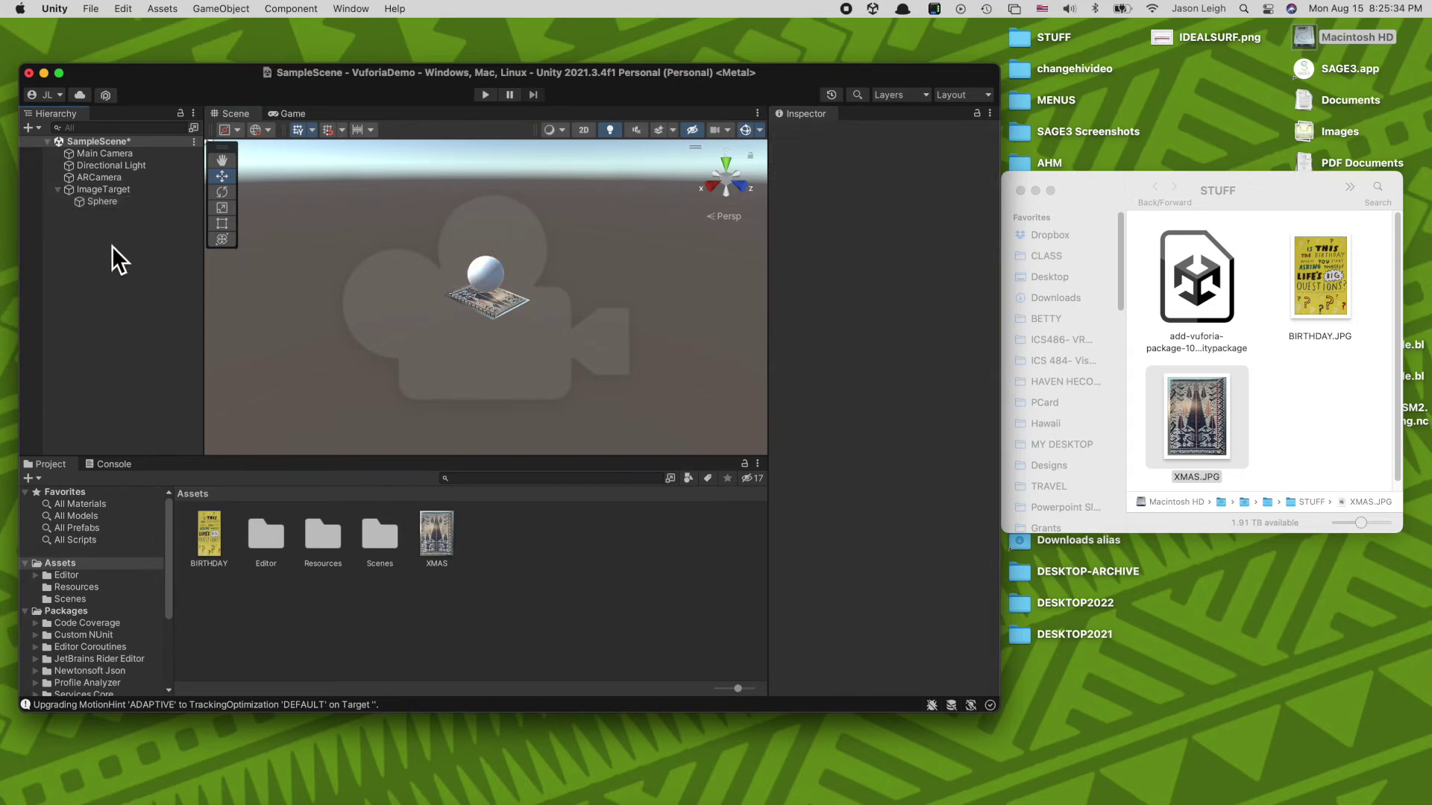
left_click(226, 10)
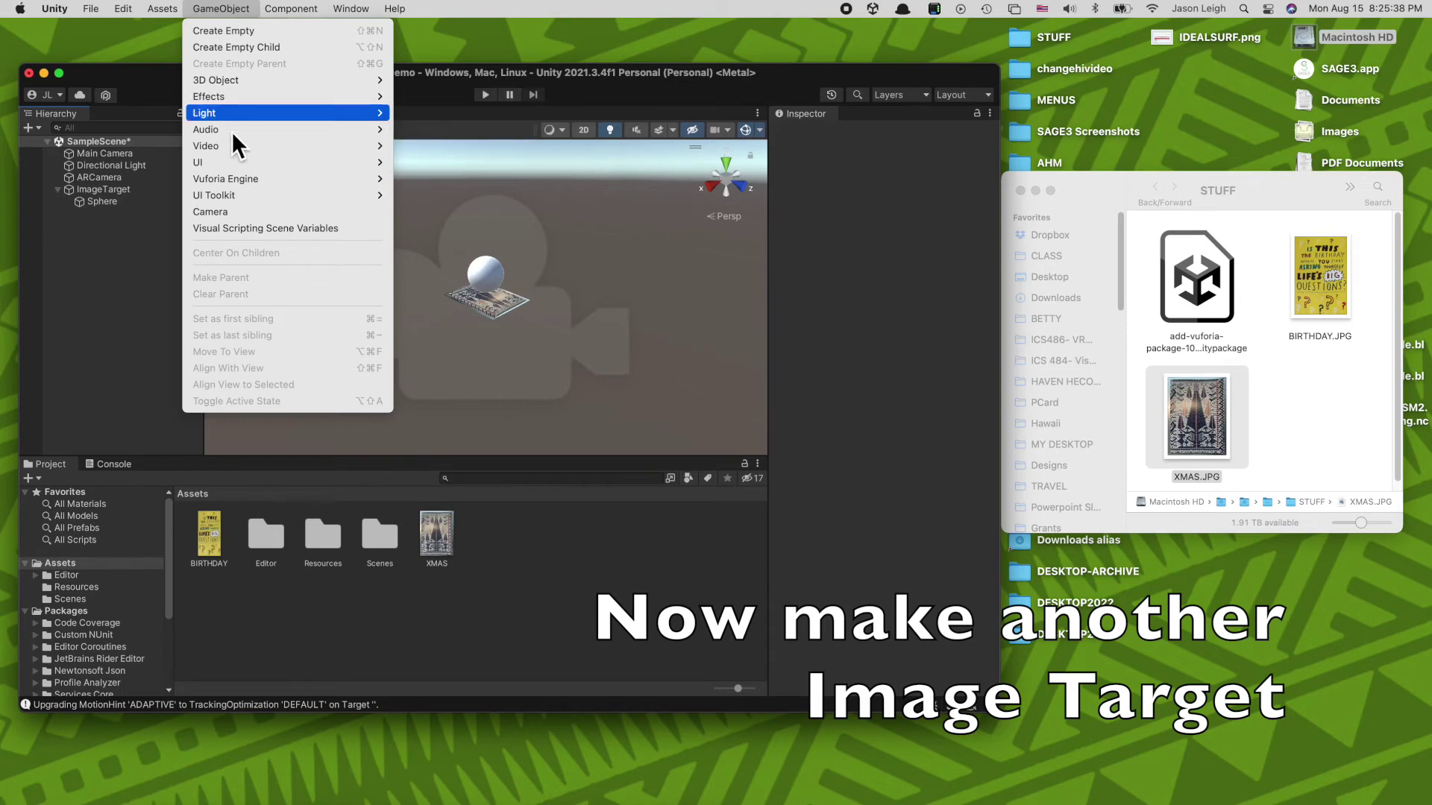
Step: Add a second ImageTarget with a Cube nested under it
mouse_move(245, 179)
left_click(428, 203)
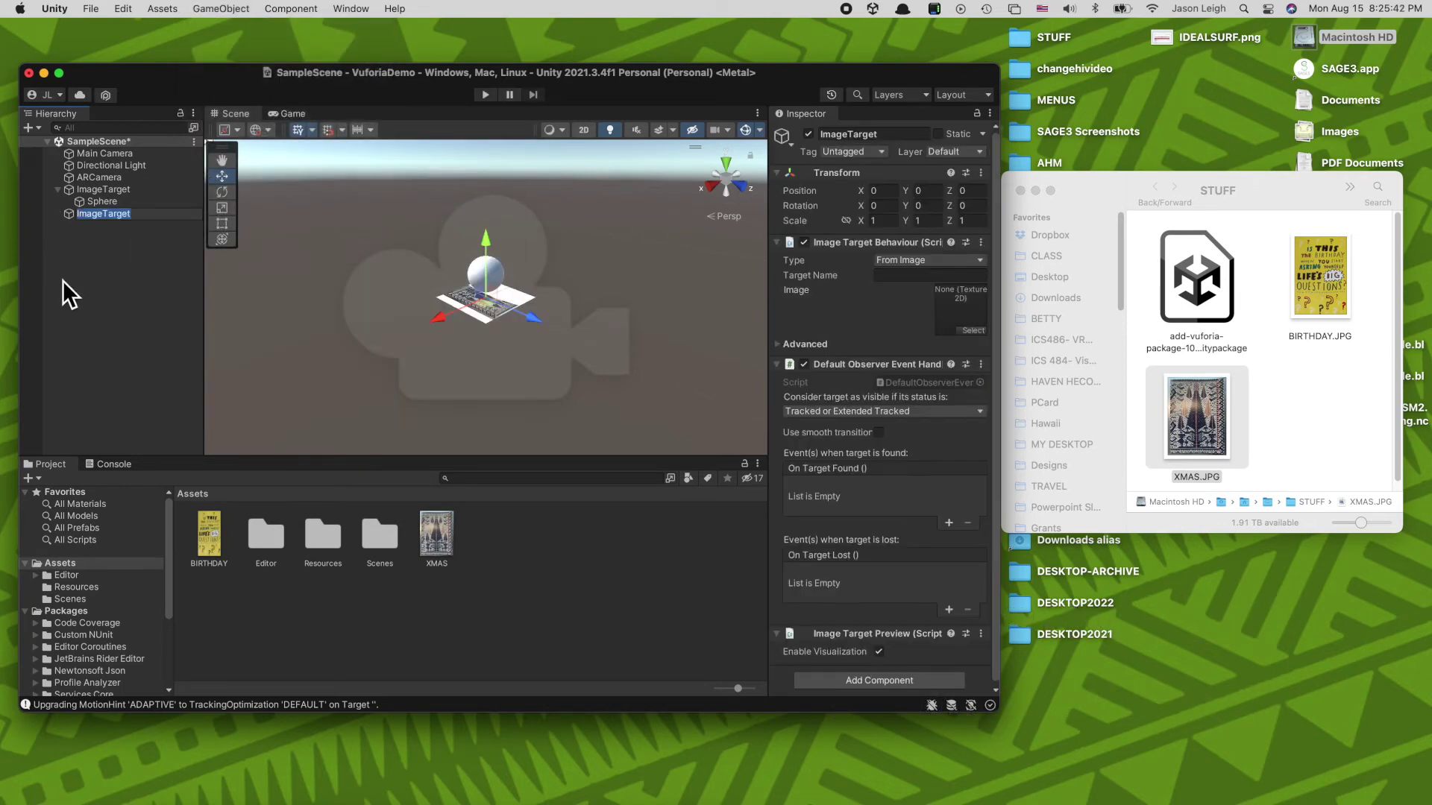
left_click(110, 268)
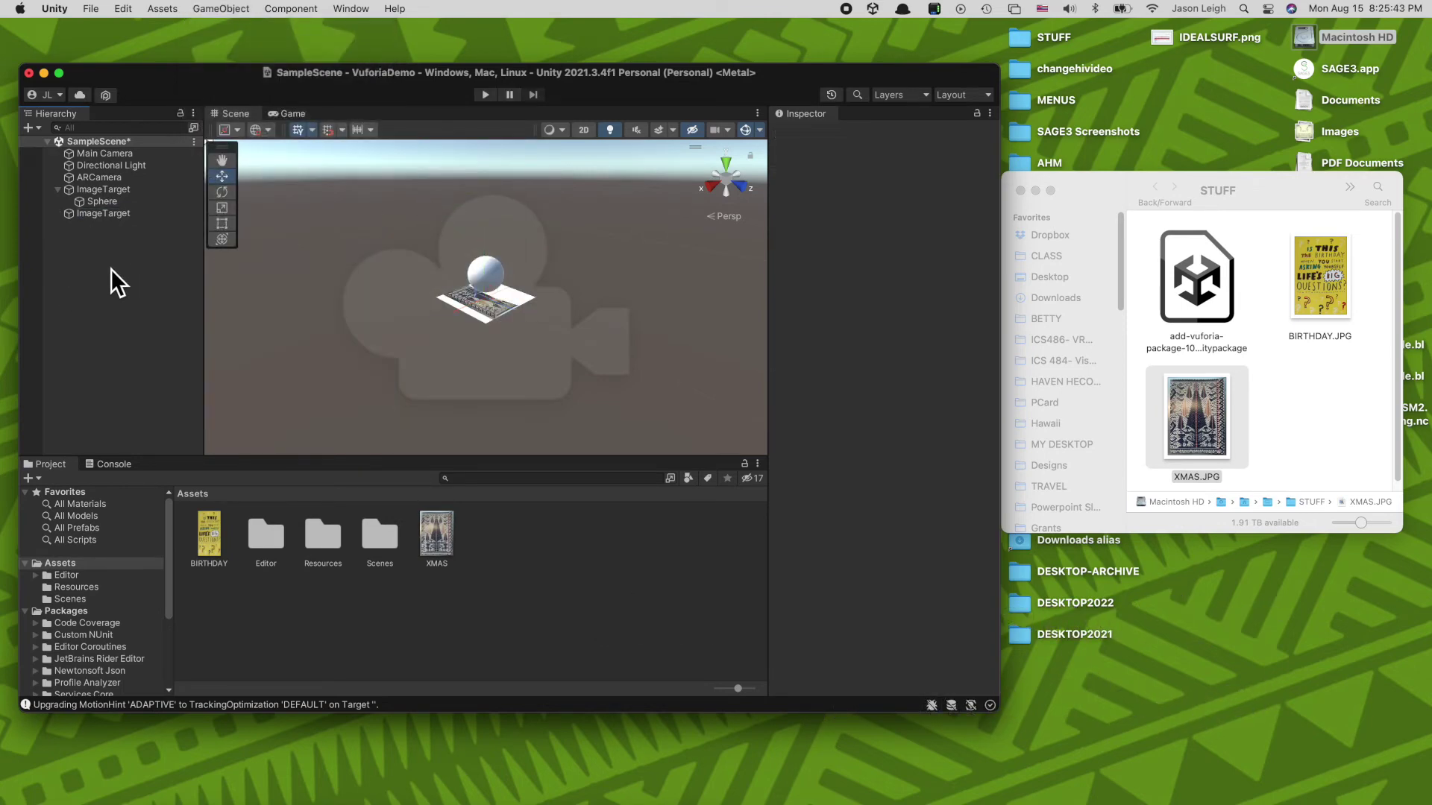
left_click(233, 10)
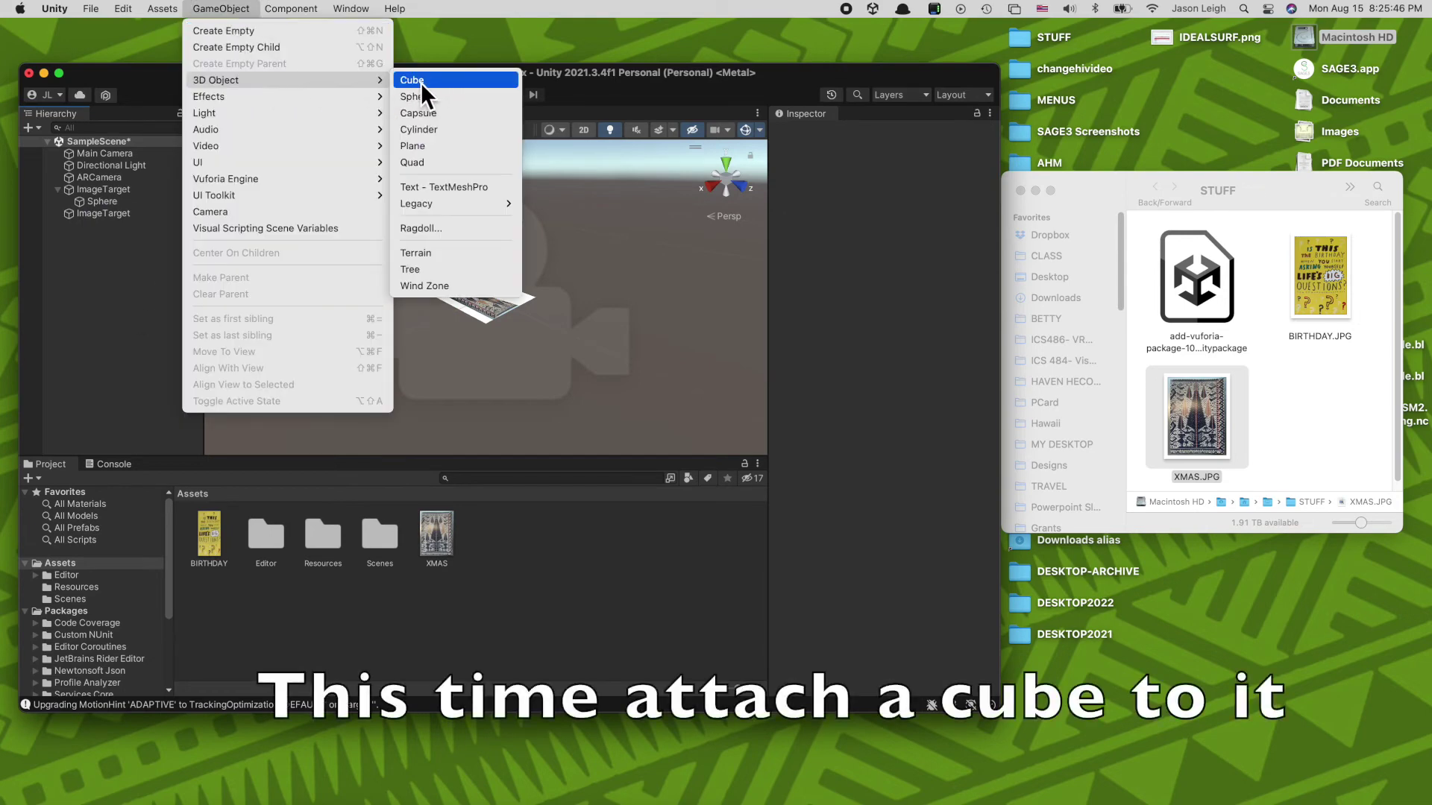
left_click(427, 87)
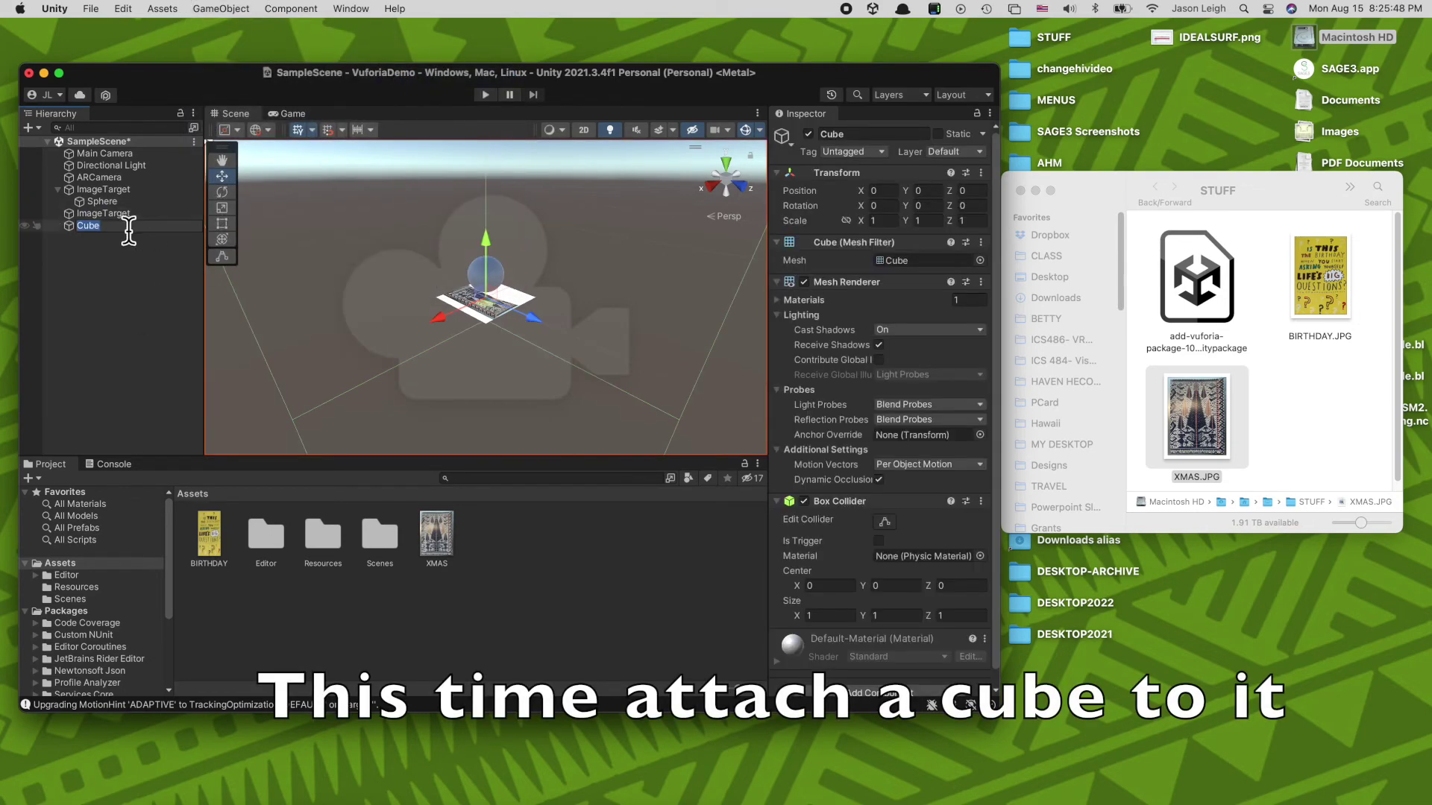
left_click_drag(90, 225, 109, 216)
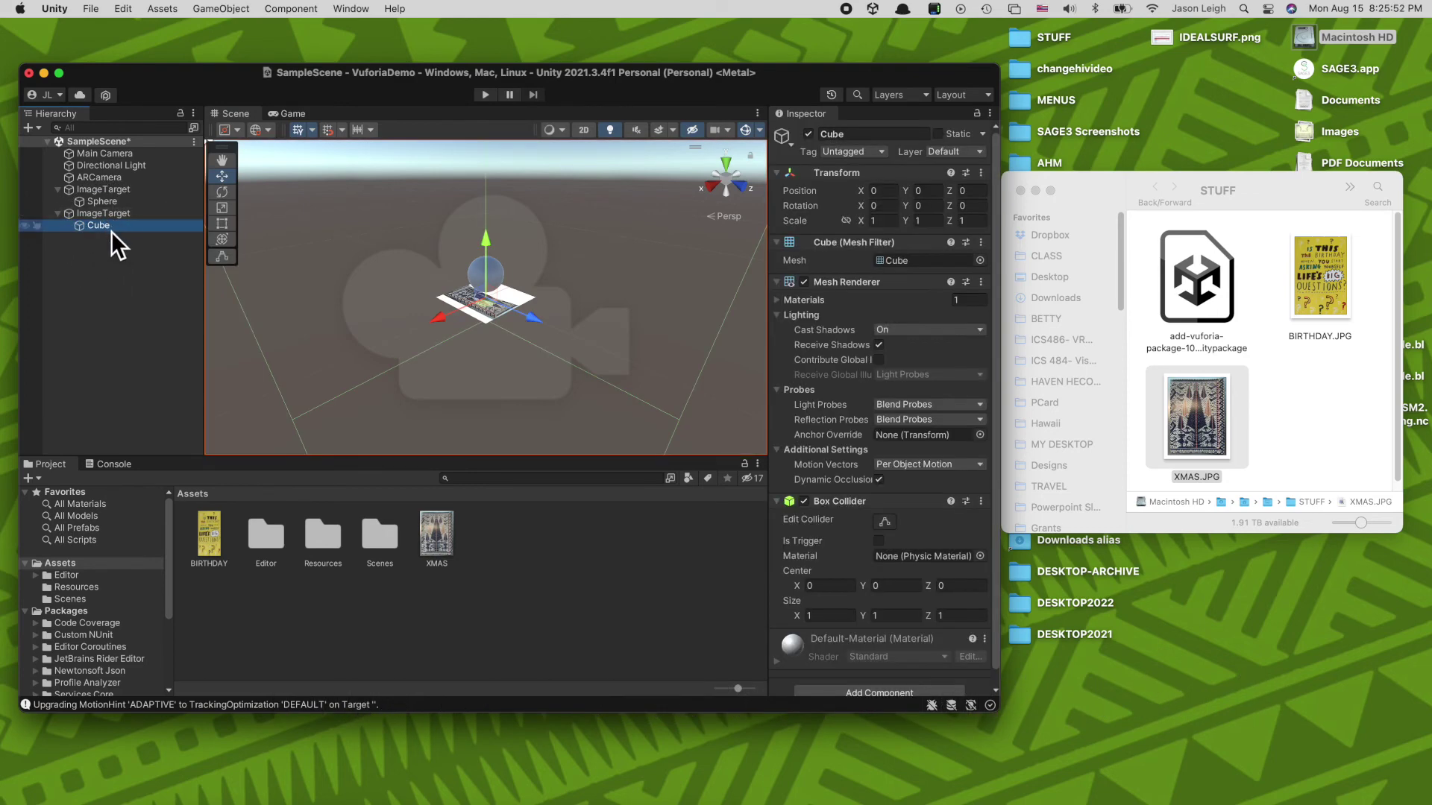
double_click(110, 228)
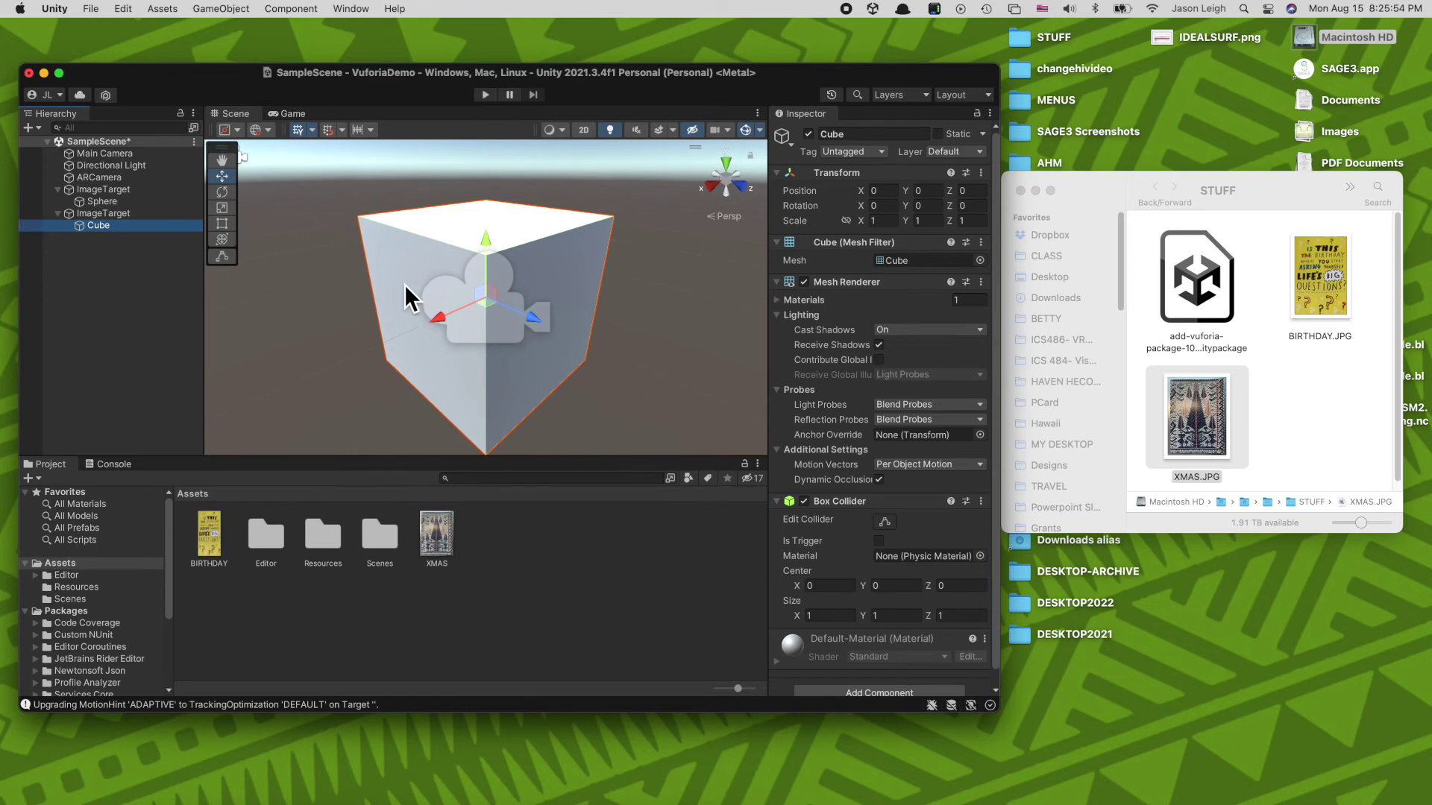
Step: Scale the Cube to 0.1, 0.1, 0.1 and raise it to Y 0.068
left_click(888, 222)
type("0")
type("1")
key("Tab")
type("0.1")
key("Tab")
type("0.1")
scroll(634, 302, "up", 2)
scroll(634, 303, "up", 3)
scroll(634, 303, "up", 3)
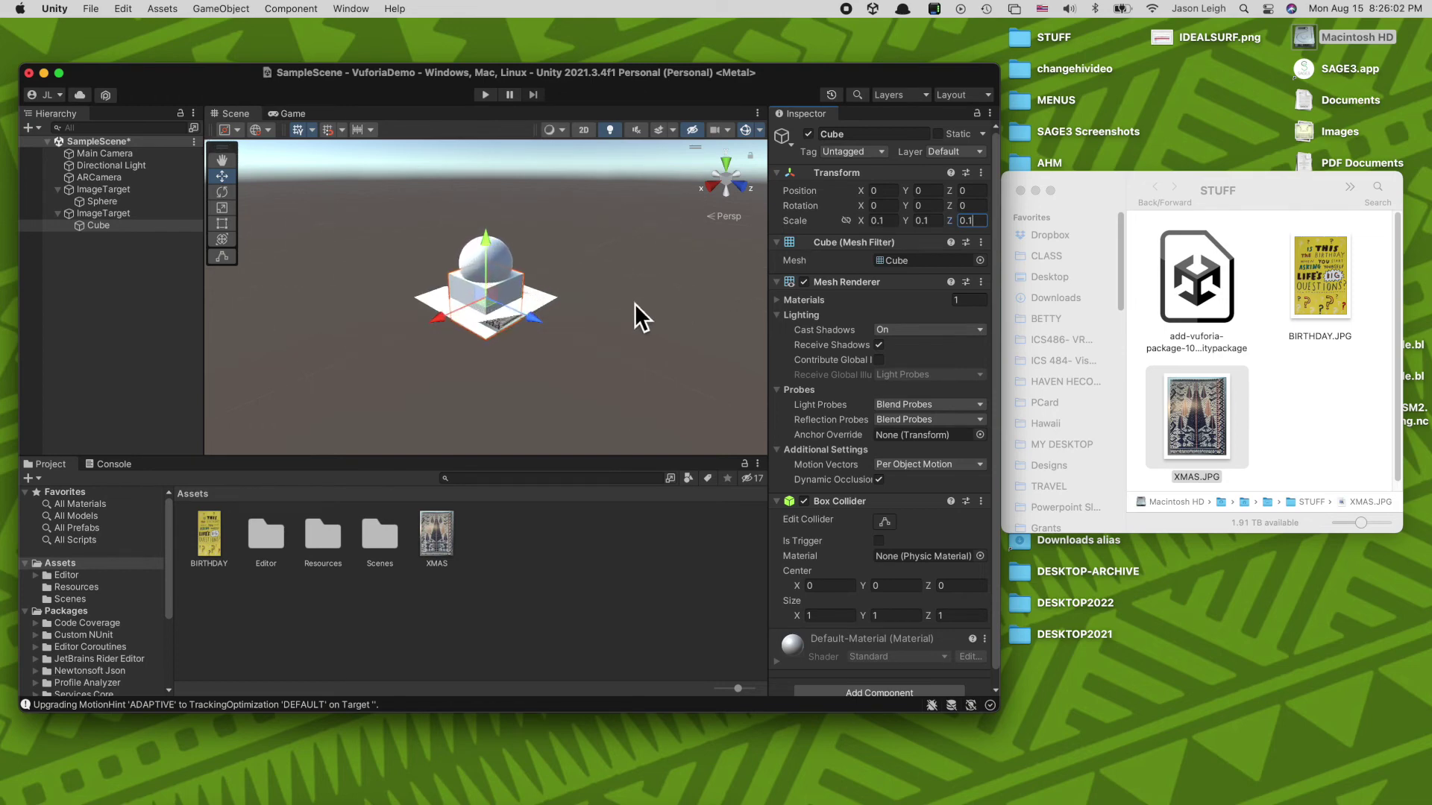
left_click_drag(490, 243, 490, 206)
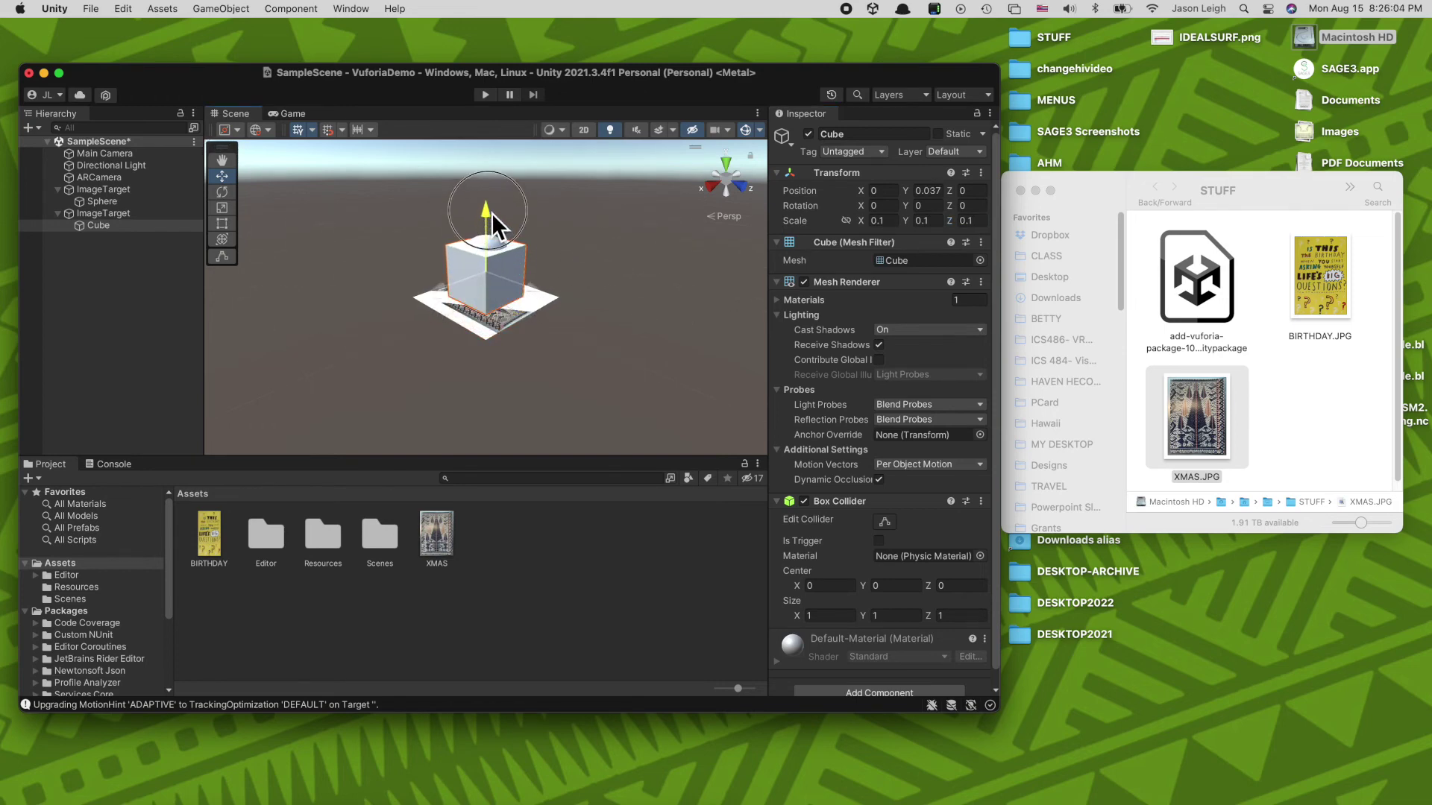
Step: Assign the BIRTHDAY image to the second ImageTarget
left_click(146, 213)
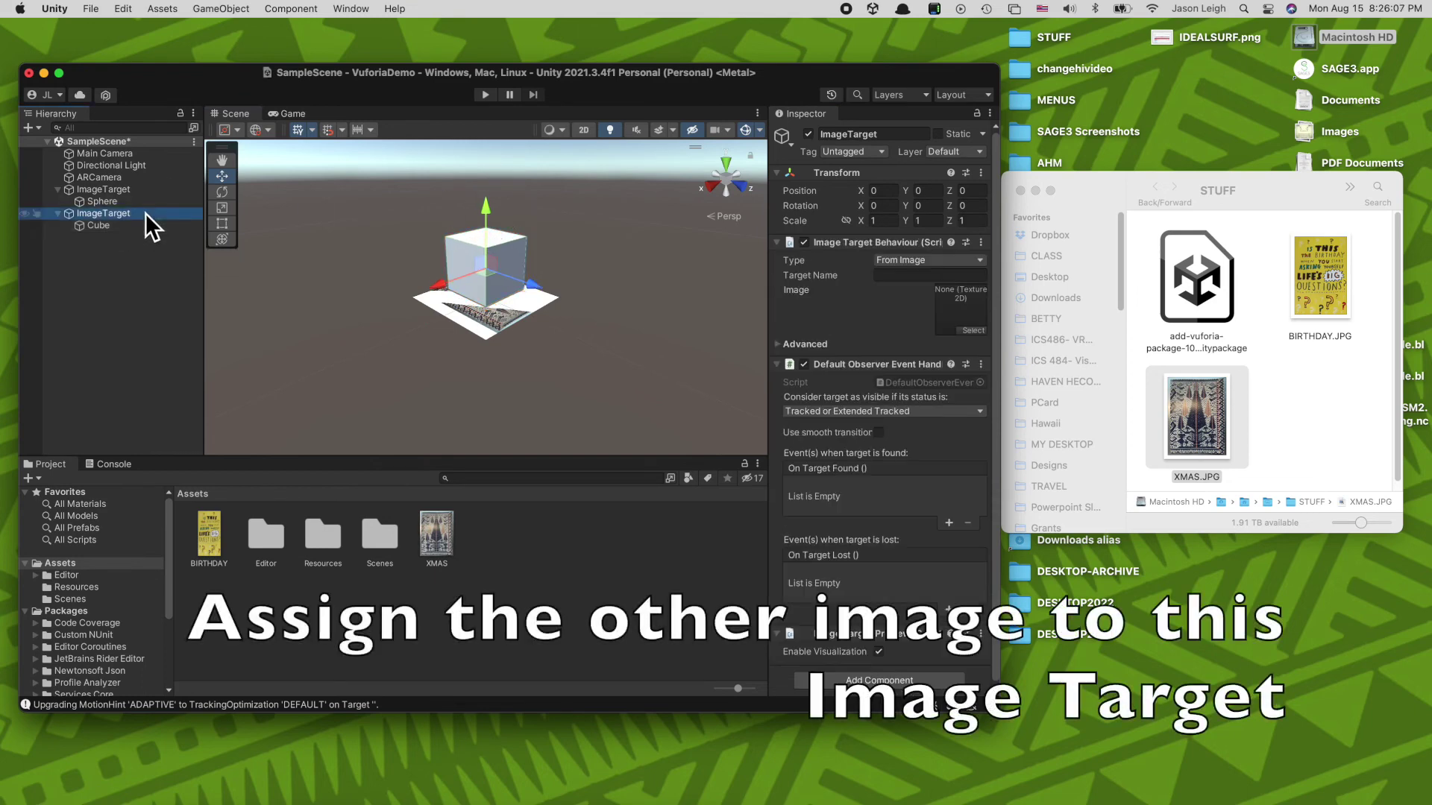
left_click(216, 538)
left_click_drag(235, 534, 959, 319)
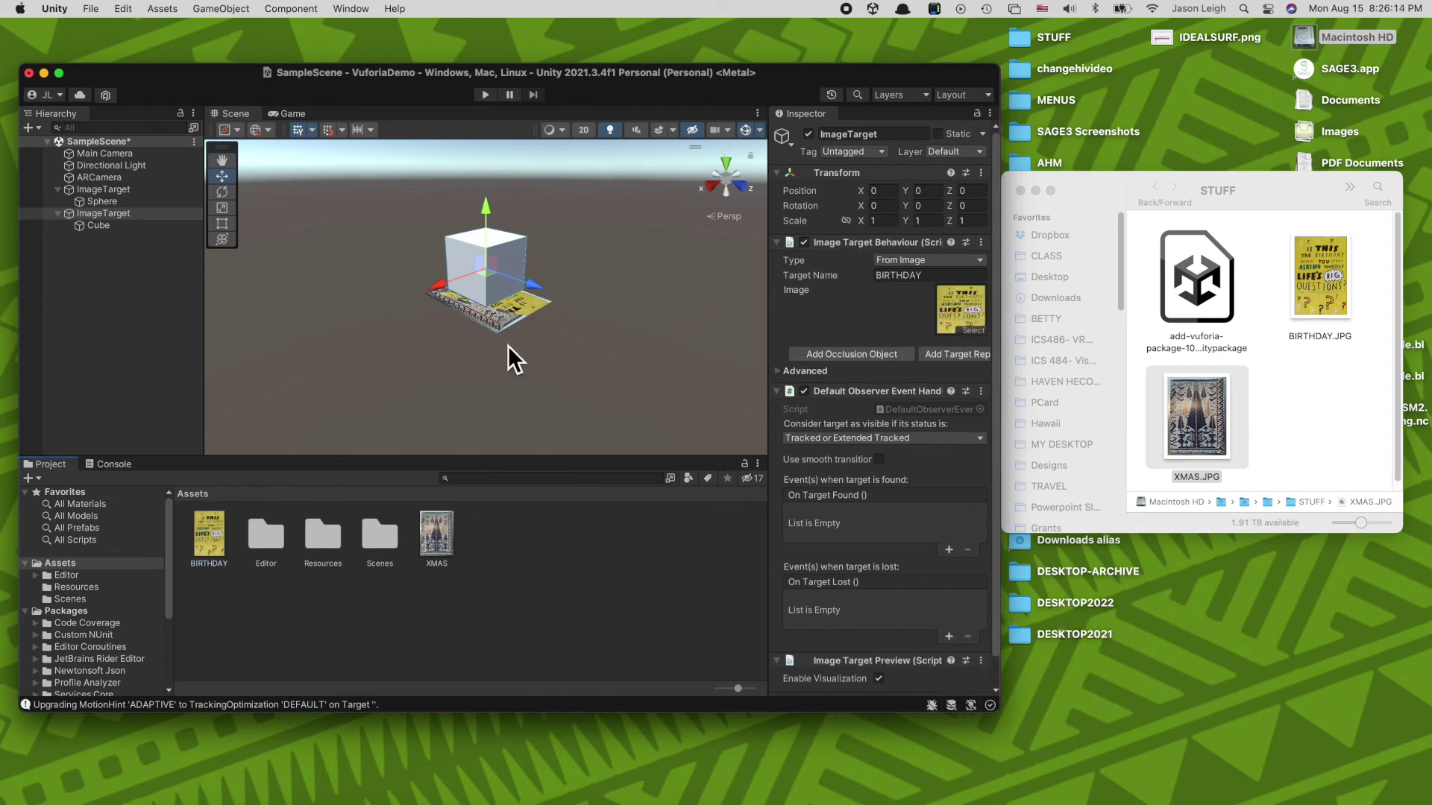
left_click(123, 179)
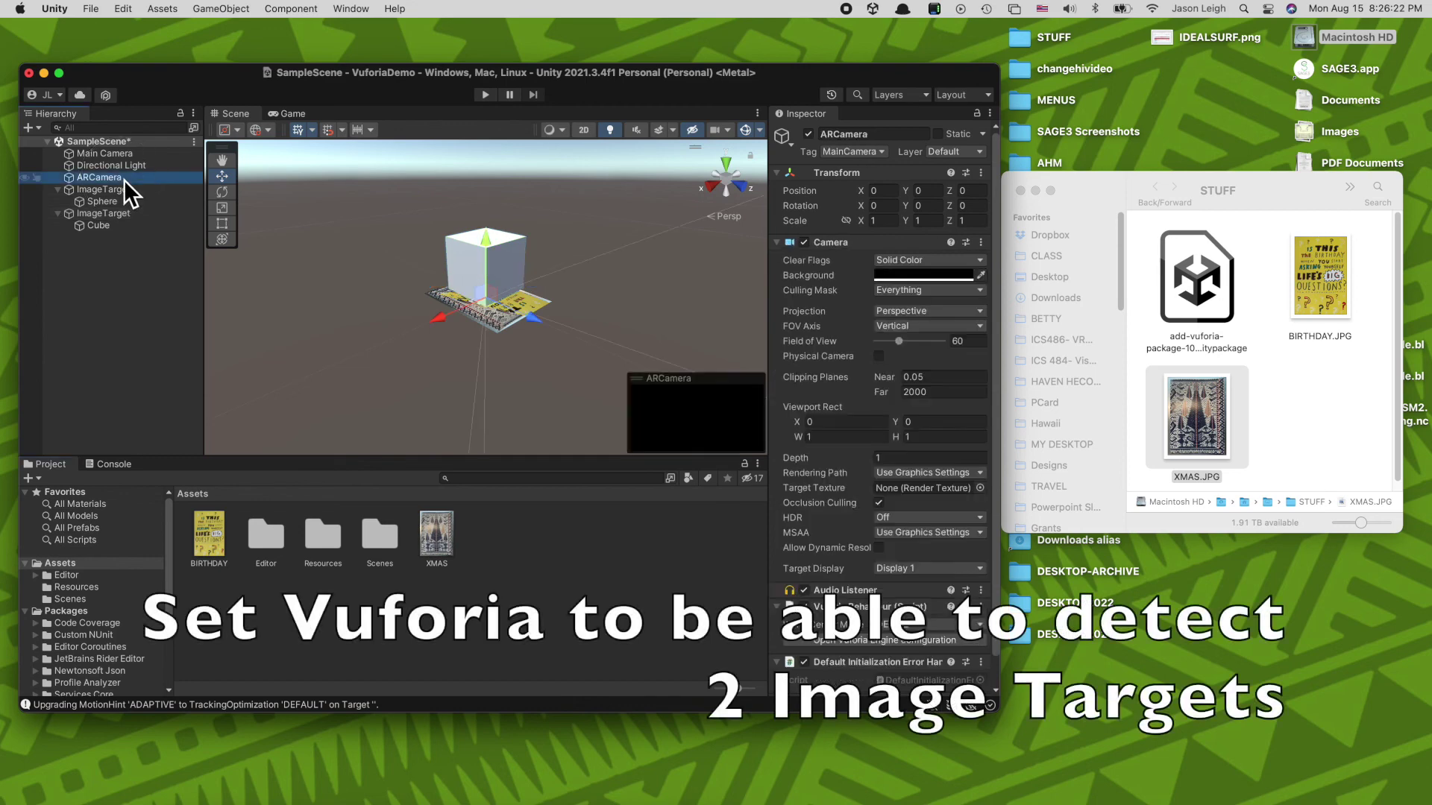
Step: Set Max Simultaneous Tracked Images to 2 and run the scene in Play mode
scroll(861, 358, "down", 2)
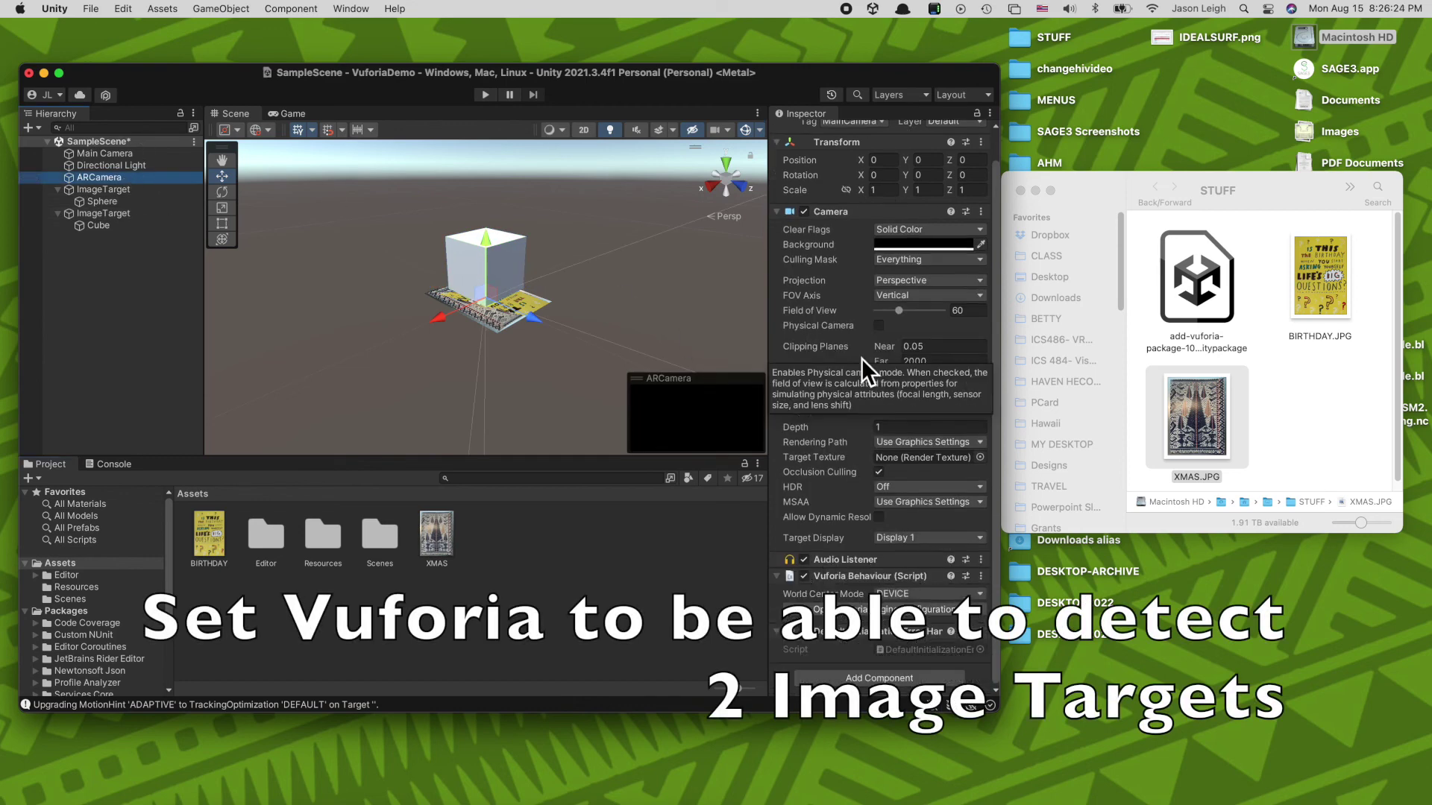
left_click(902, 610)
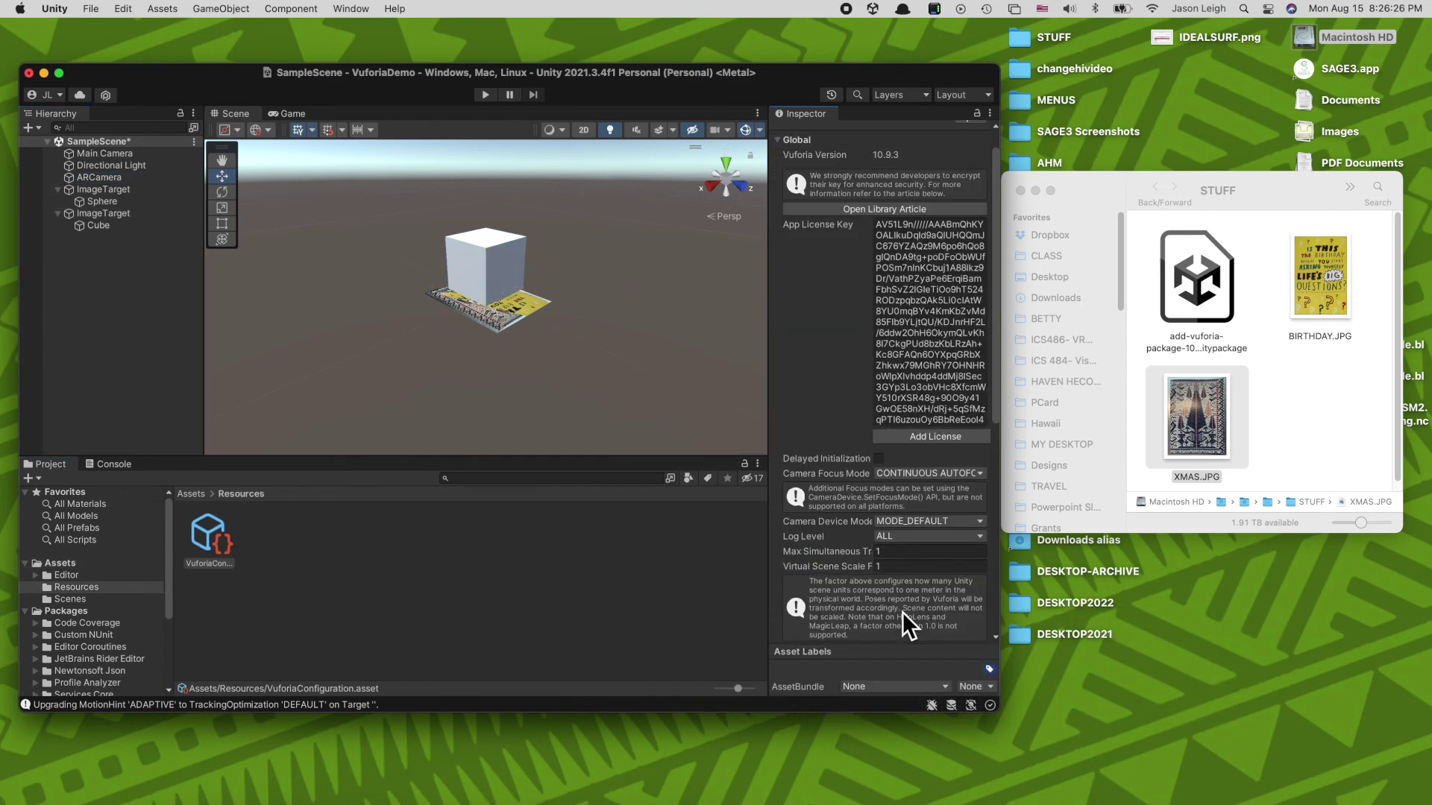
scroll(902, 489, "down", 5)
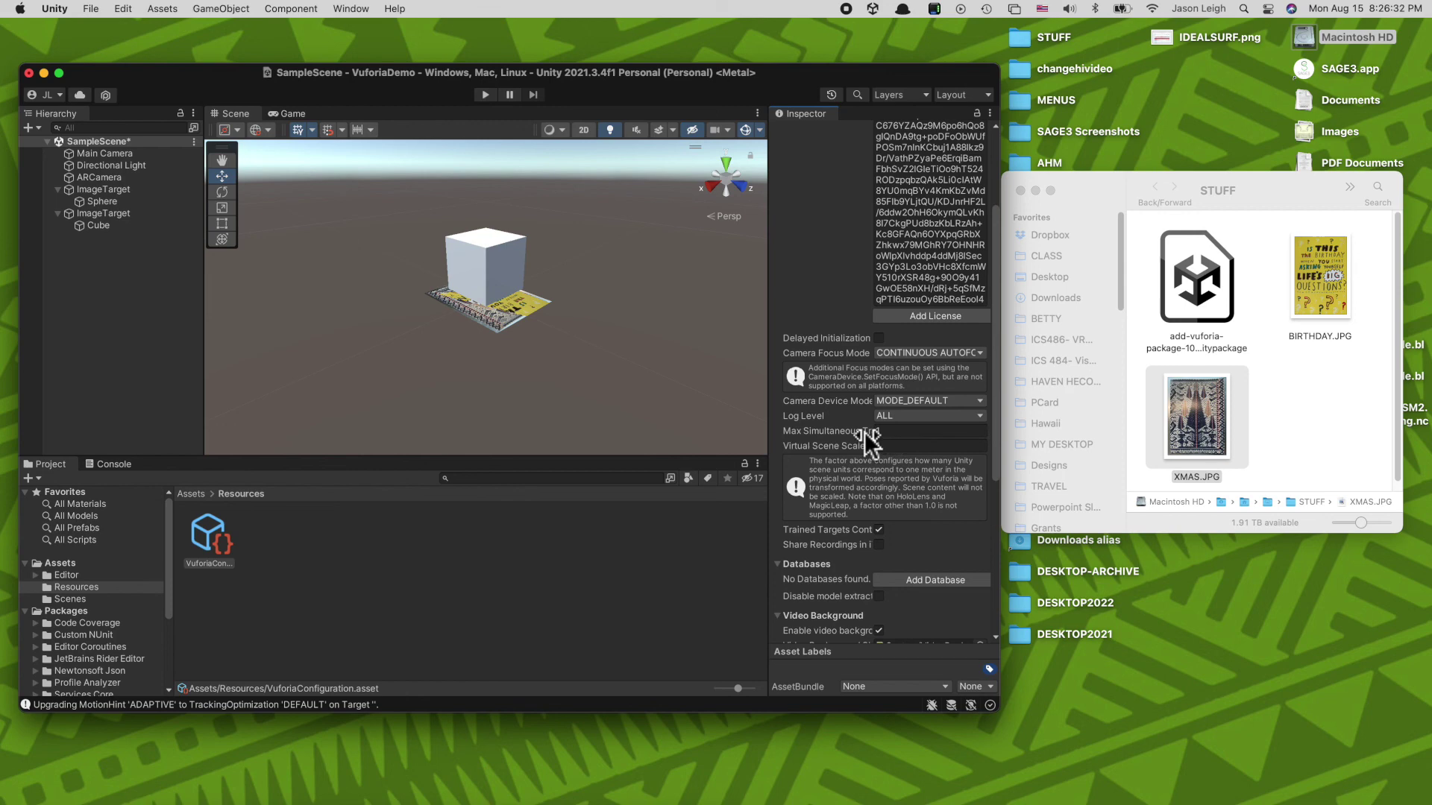
left_click(898, 433)
type("2")
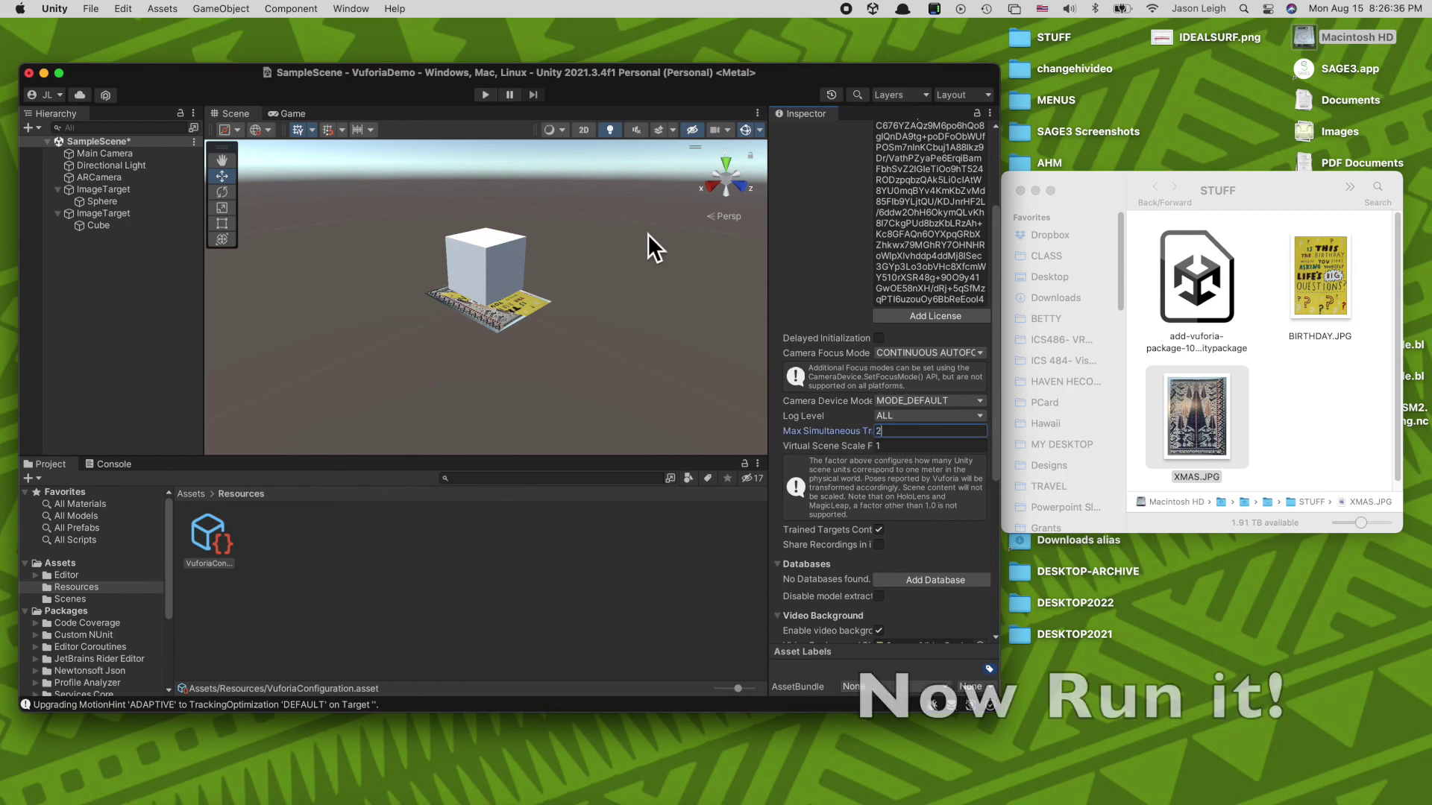
left_click(492, 100)
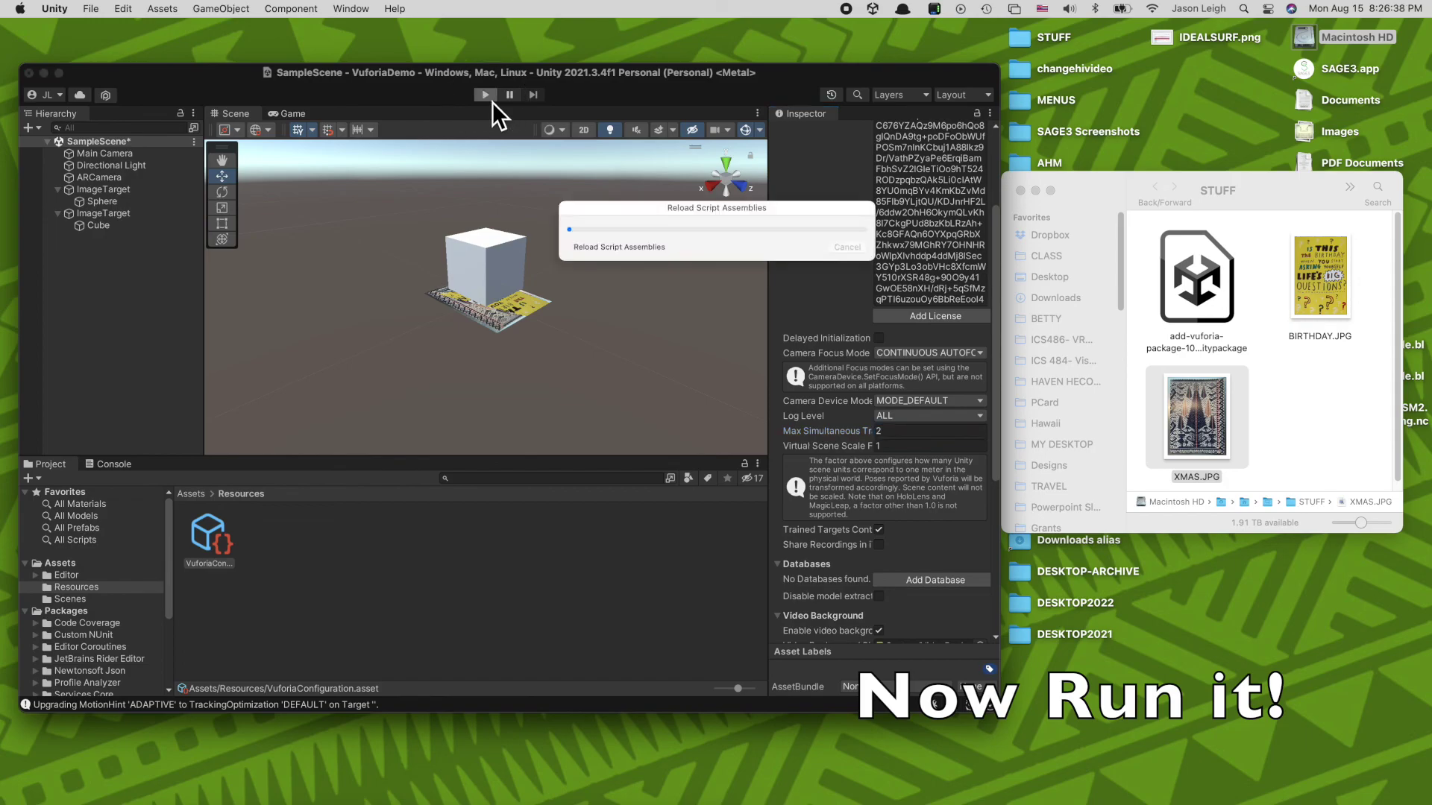